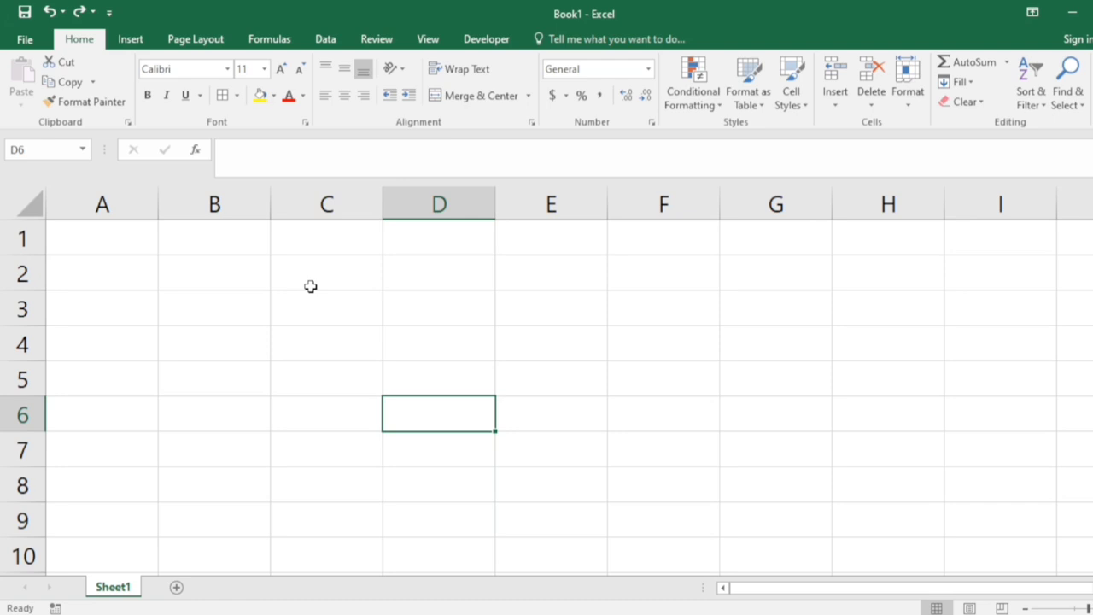
- Enter the headings Sl. No. and Students Name in A2 and B2
{"action": "left_click", "coordinate": [90, 284]}
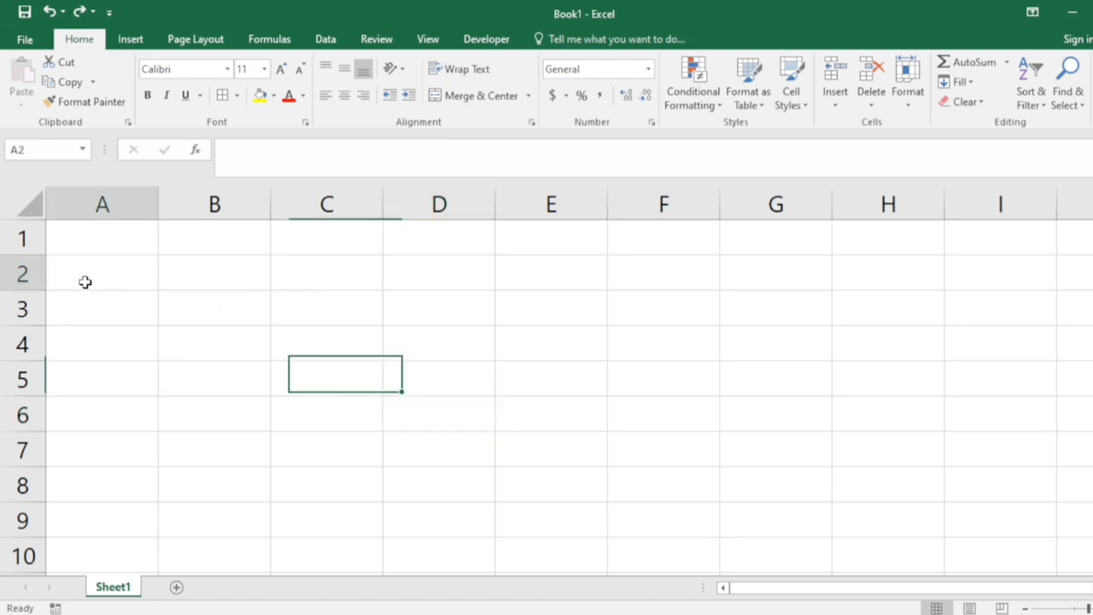
{"action": "scroll", "coordinate": [233, 420], "scroll_direction": "up", "scroll_amount": 1}
{"action": "scroll", "coordinate": [256, 417], "scroll_direction": "up", "scroll_amount": 1}
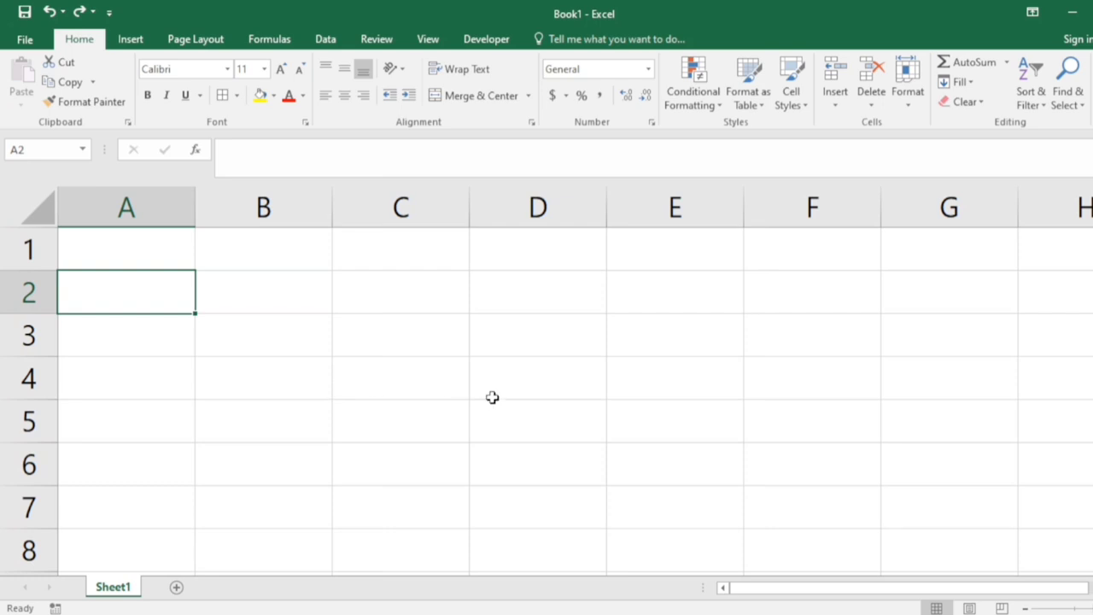
{"action": "type", "text": "Sl. No."}
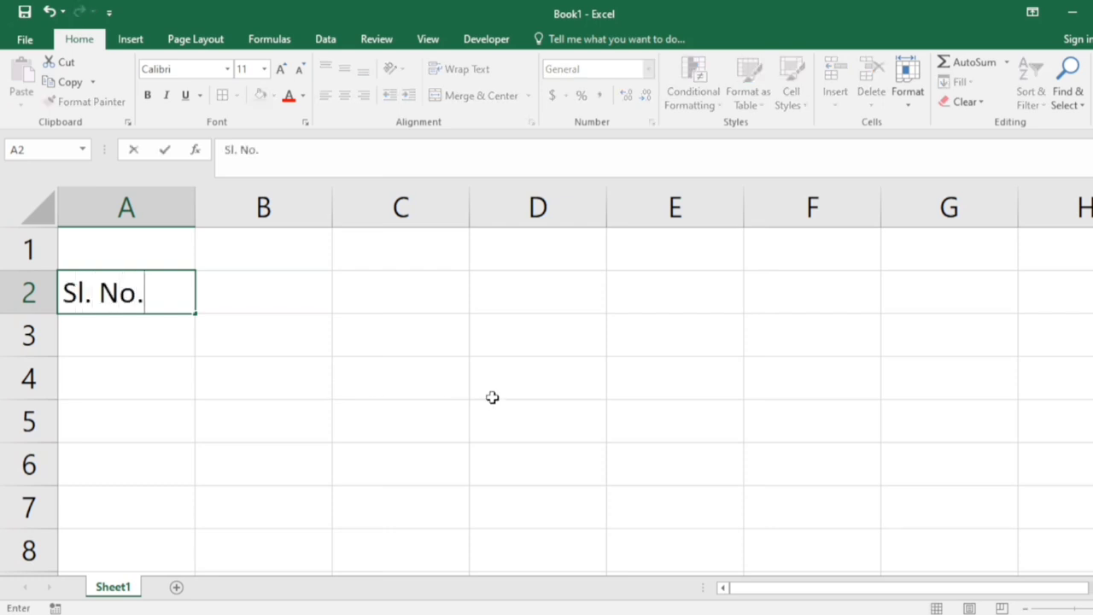
{"action": "key", "text": "Tab"}
{"action": "type", "text": "St"}
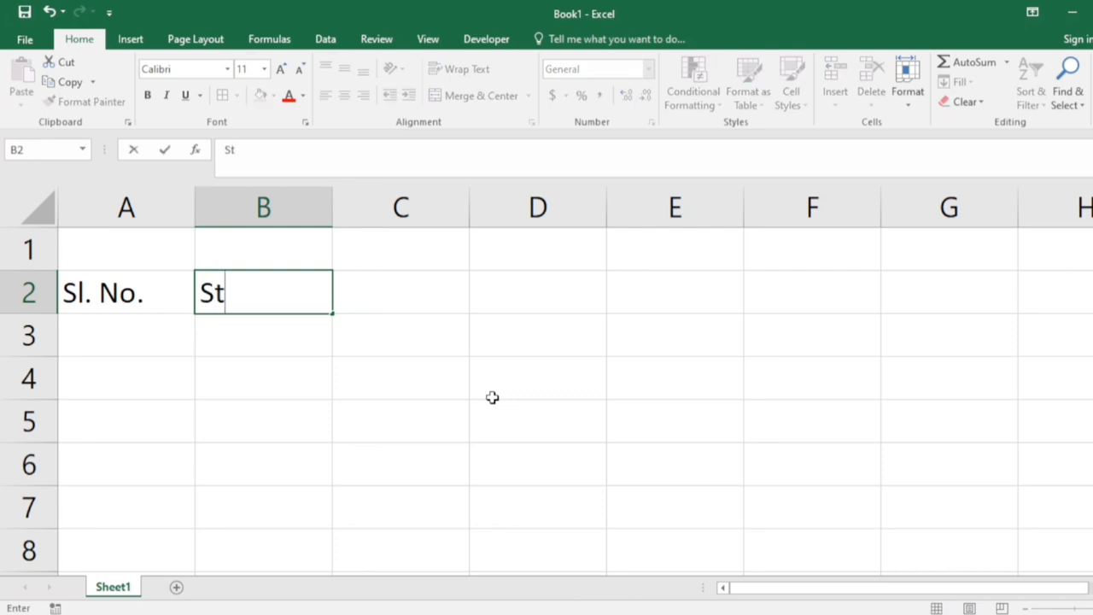
{"action": "type", "text": "dents"}
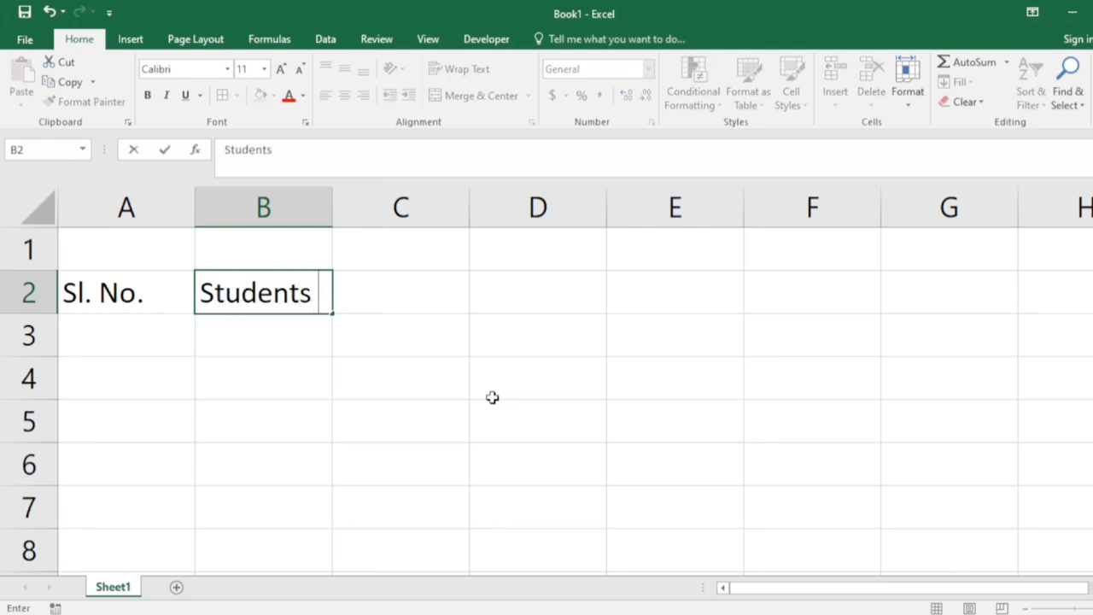
{"action": "type", "text": " Name"}
{"action": "key", "text": "Tab"}
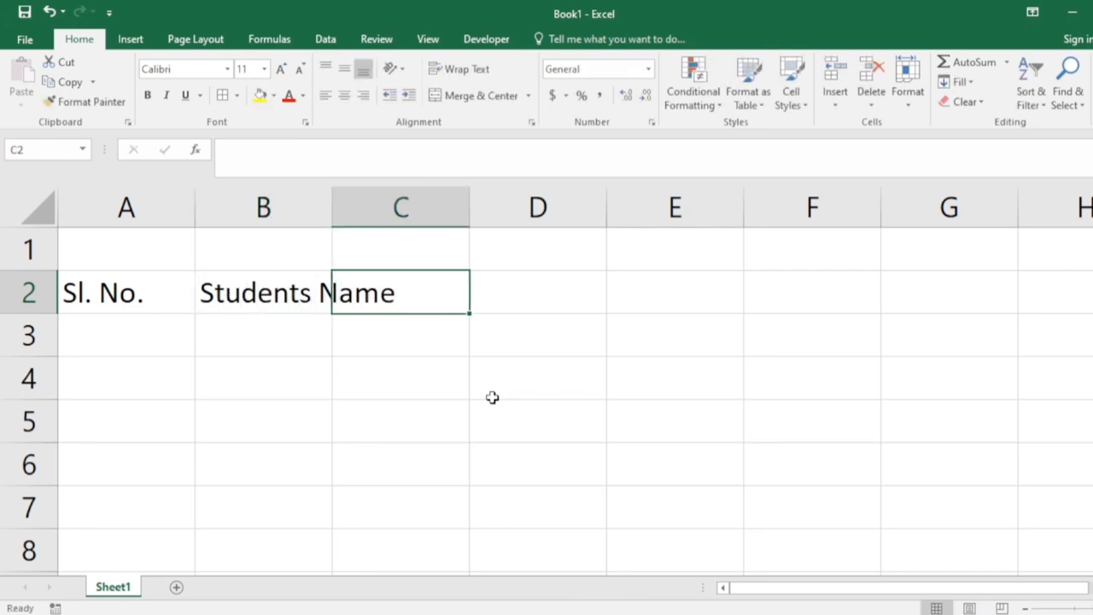
- Enter Father's Name in C2, clearing a stray entry from A3 along the way
{"action": "type", "text": "Father"}
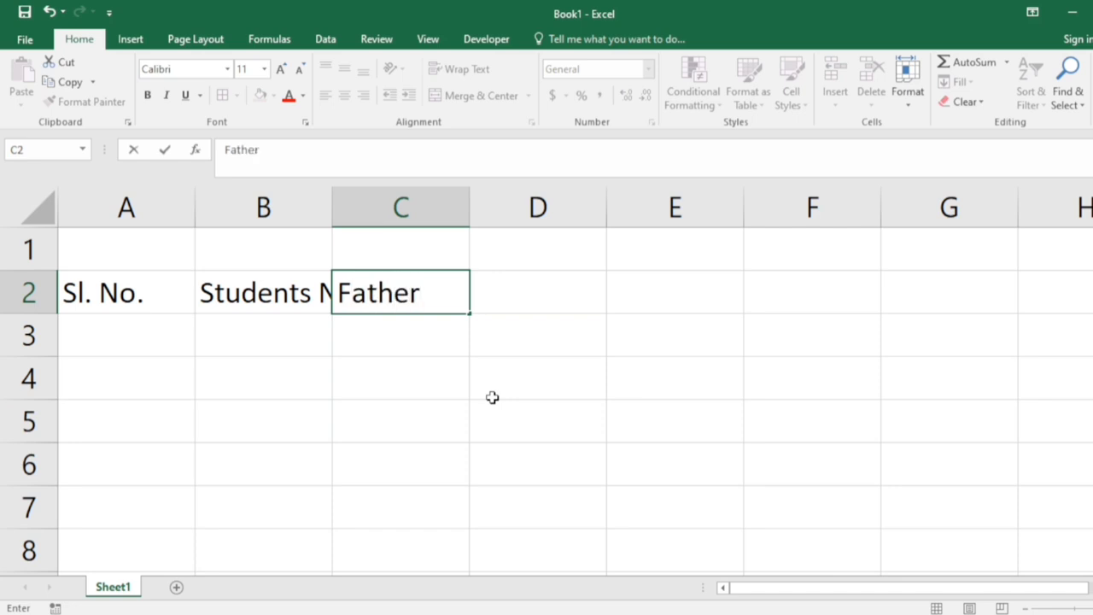
{"action": "key", "text": "Return"}
{"action": "type", "text": "s"}
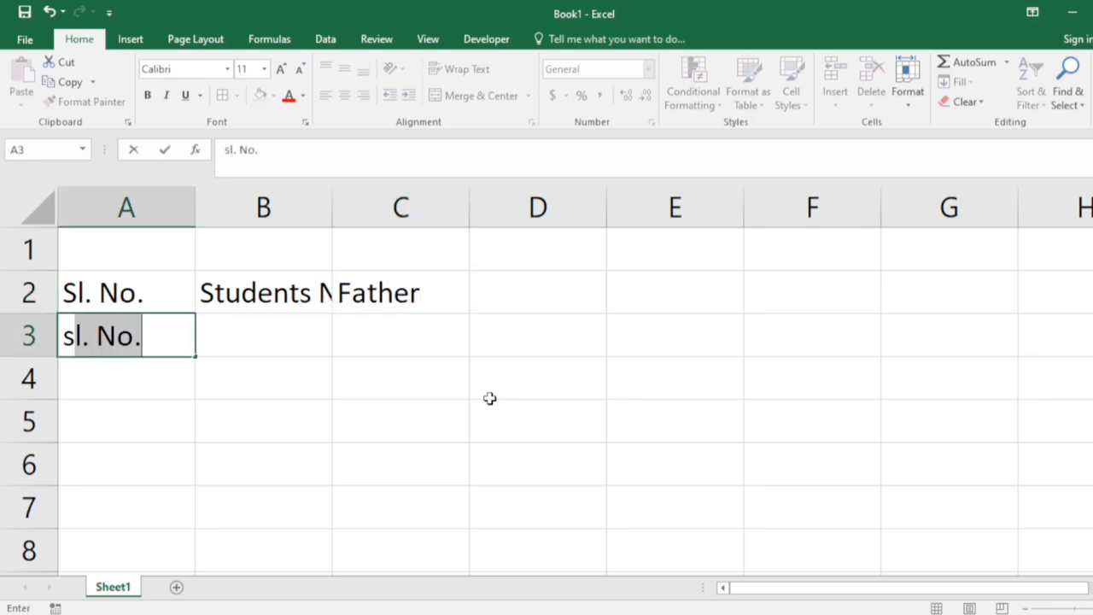
{"action": "key", "text": "BackSpace"}
{"action": "key", "text": "BackSpace"}
{"action": "double_click", "coordinate": [446, 306]}
{"action": "type", "text": "'s"}
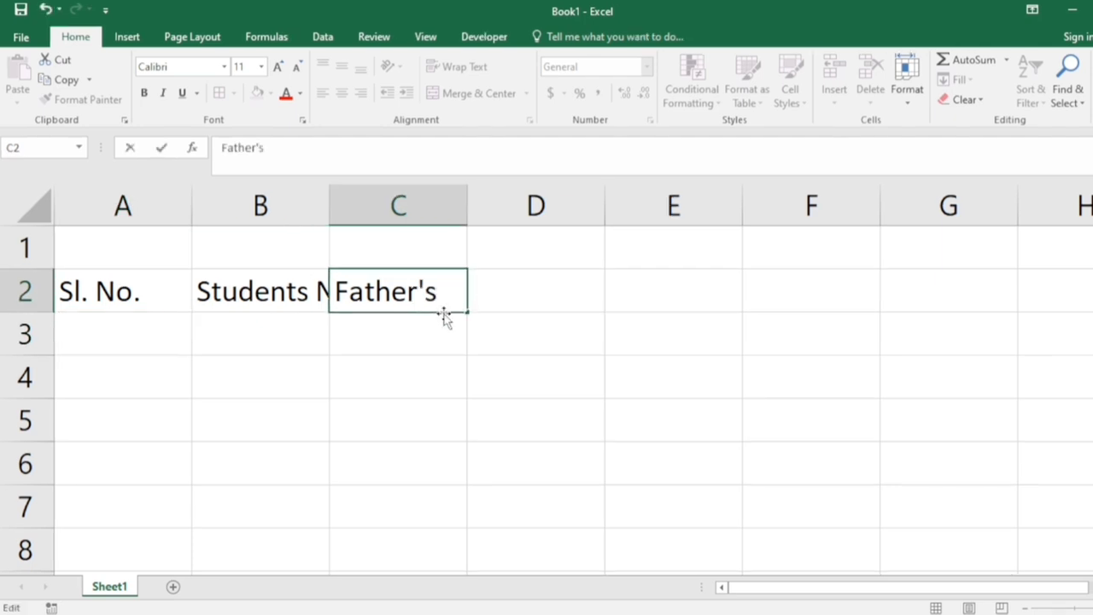
{"action": "type", "text": "Nam"}
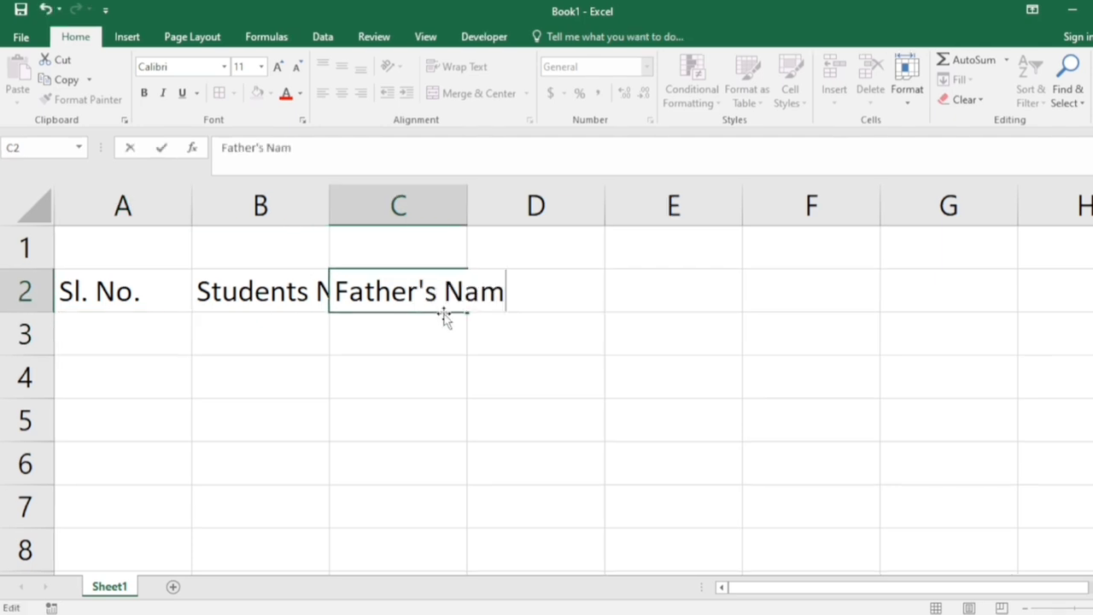
{"action": "type", "text": "e"}
{"action": "key", "text": "Tab"}
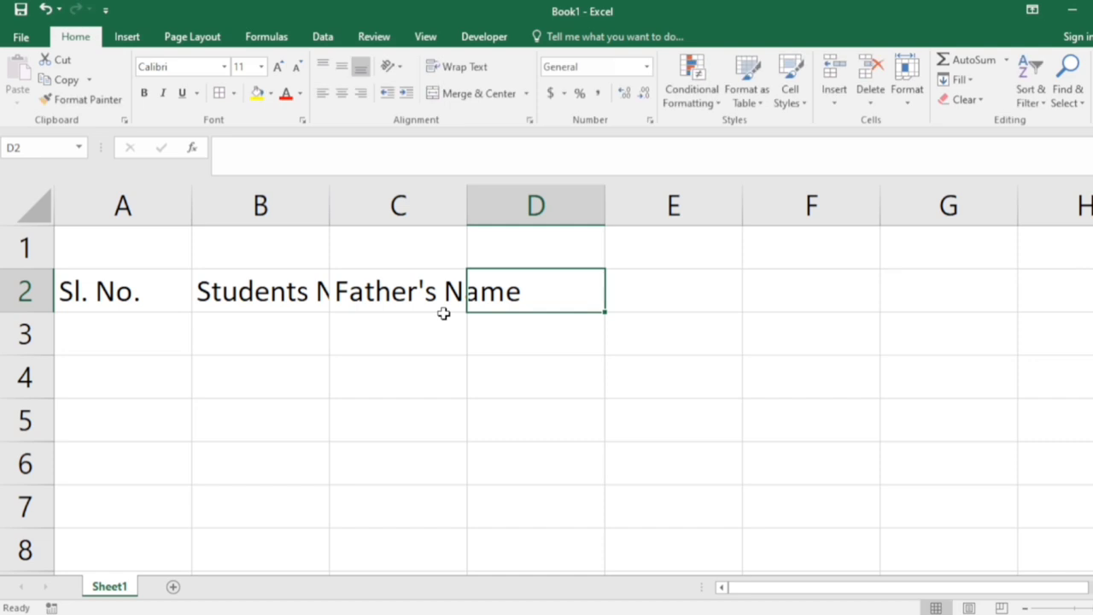
- Add the headings Mother's Name, Gender, Class and Date of Birth in D2 through G2
{"action": "type", "text": "Mothe"}
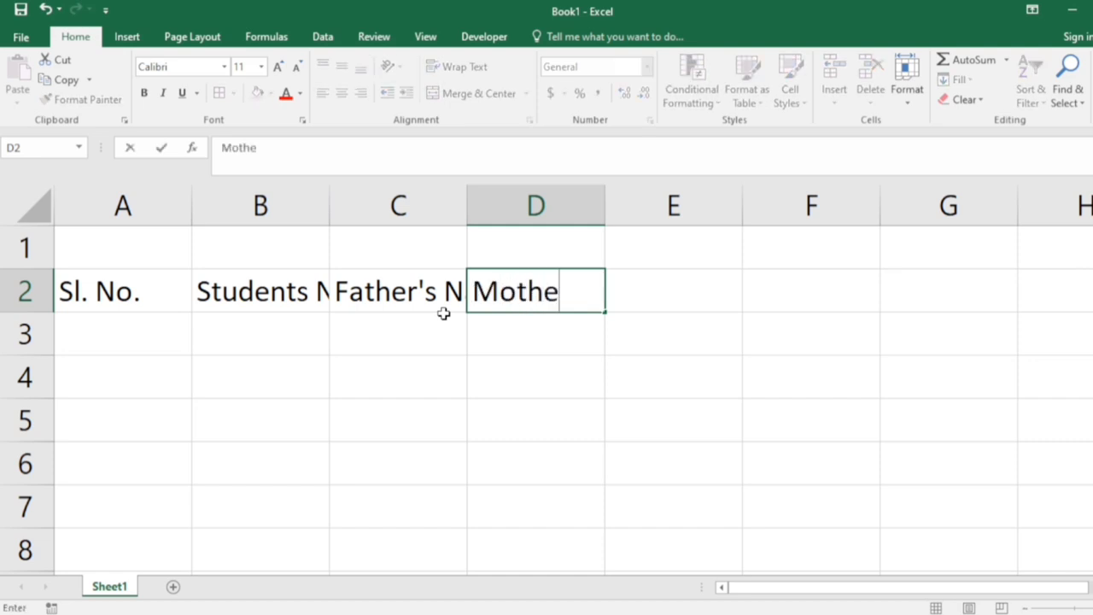
{"action": "type", "text": "N"}
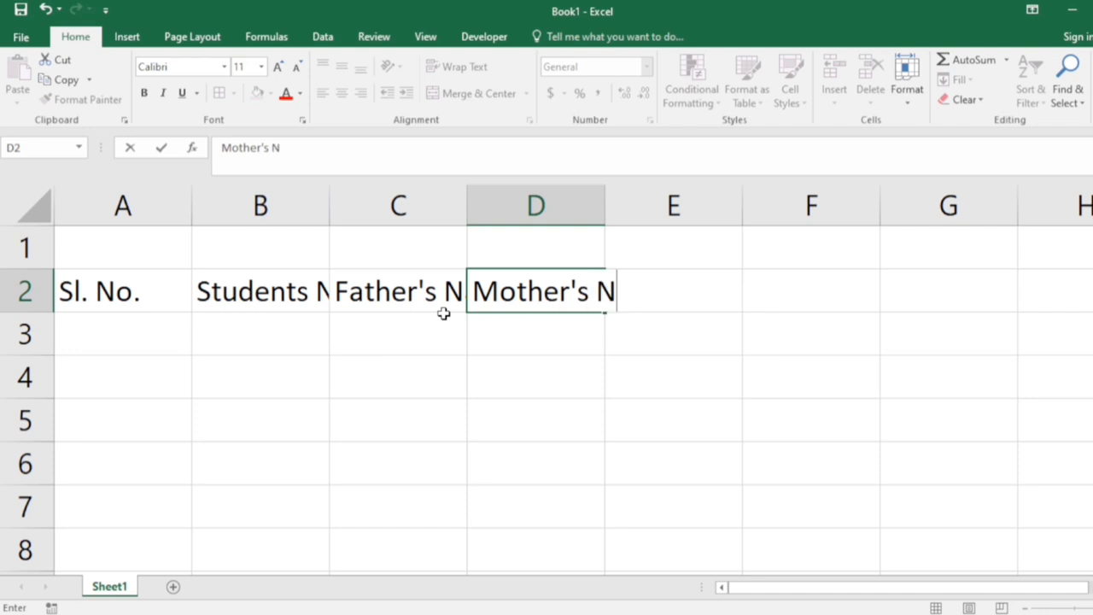
{"action": "type", "text": "ame"}
{"action": "key", "text": "Tab"}
{"action": "type", "text": "G"}
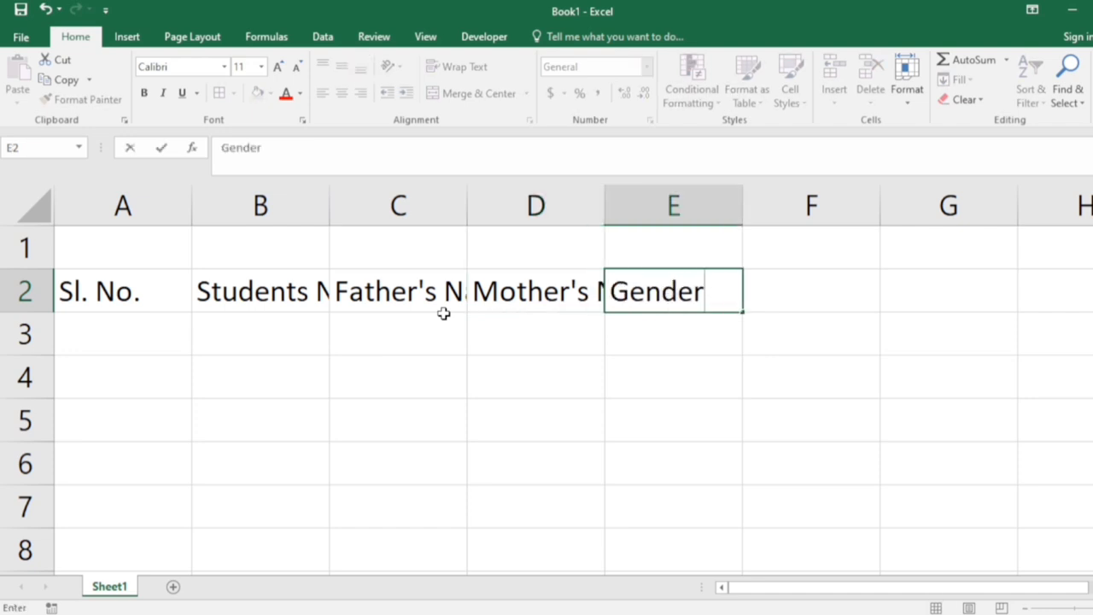
{"action": "key", "text": "Tab"}
{"action": "type", "text": "Cl"}
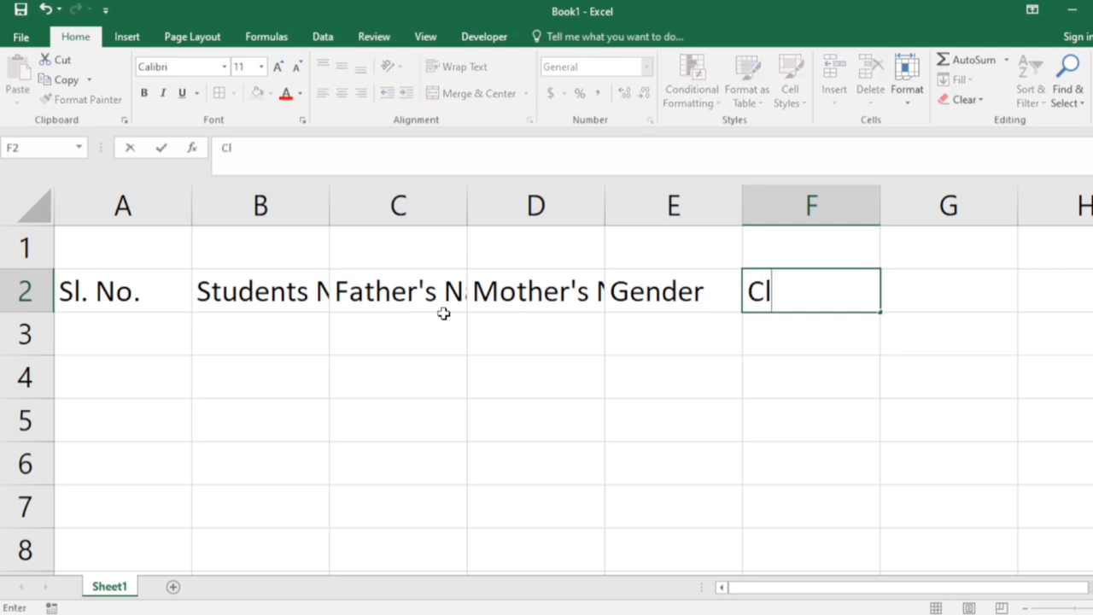
{"action": "type", "text": "ass"}
{"action": "key", "text": "Tab"}
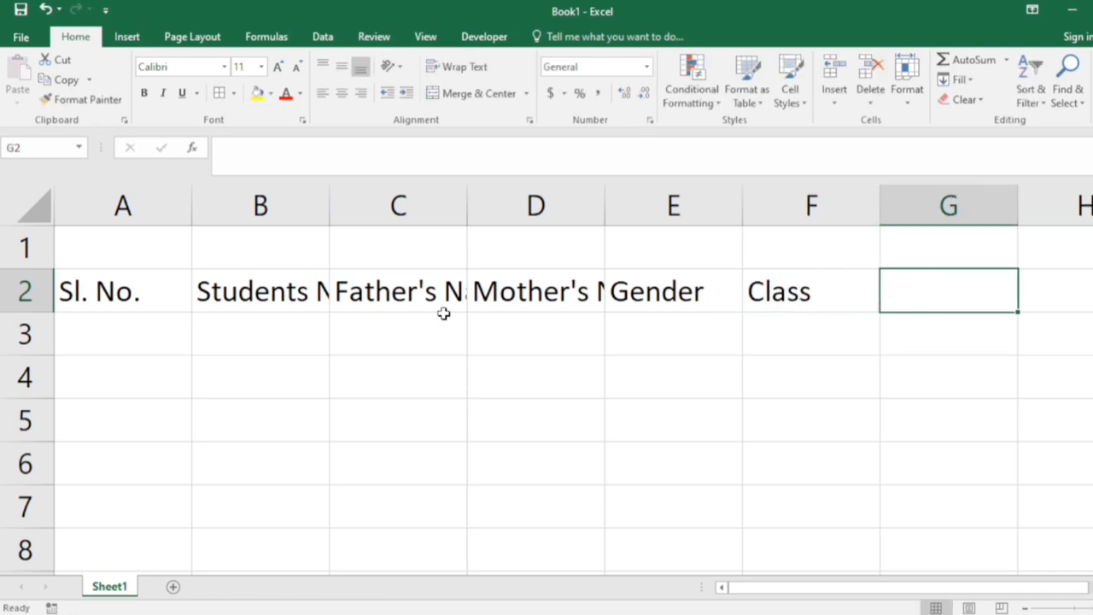
{"action": "type", "text": "Date o"}
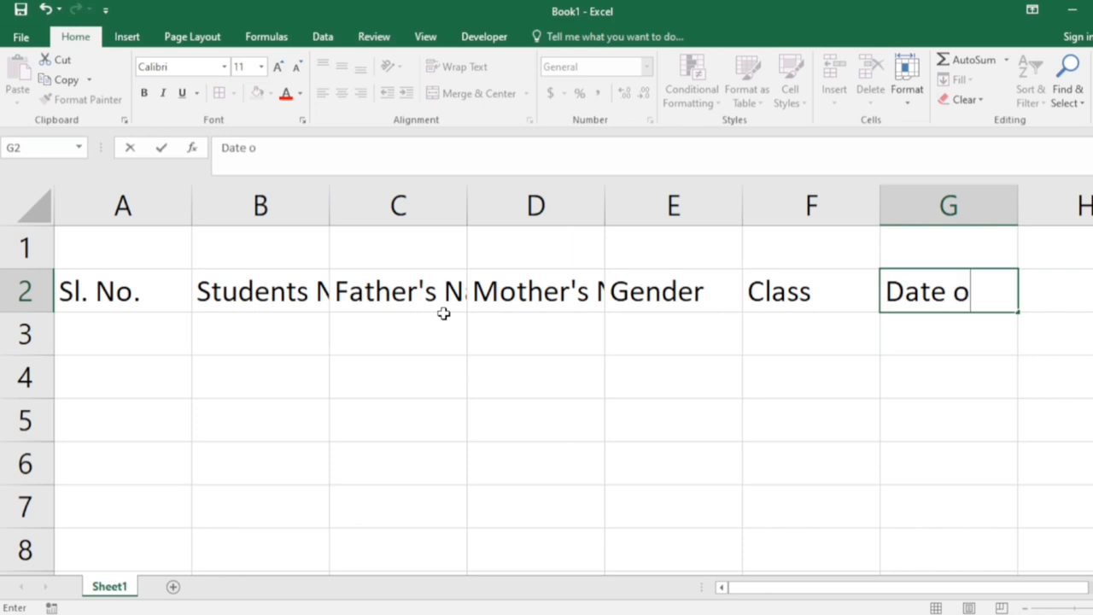
{"action": "type", "text": "Birth"}
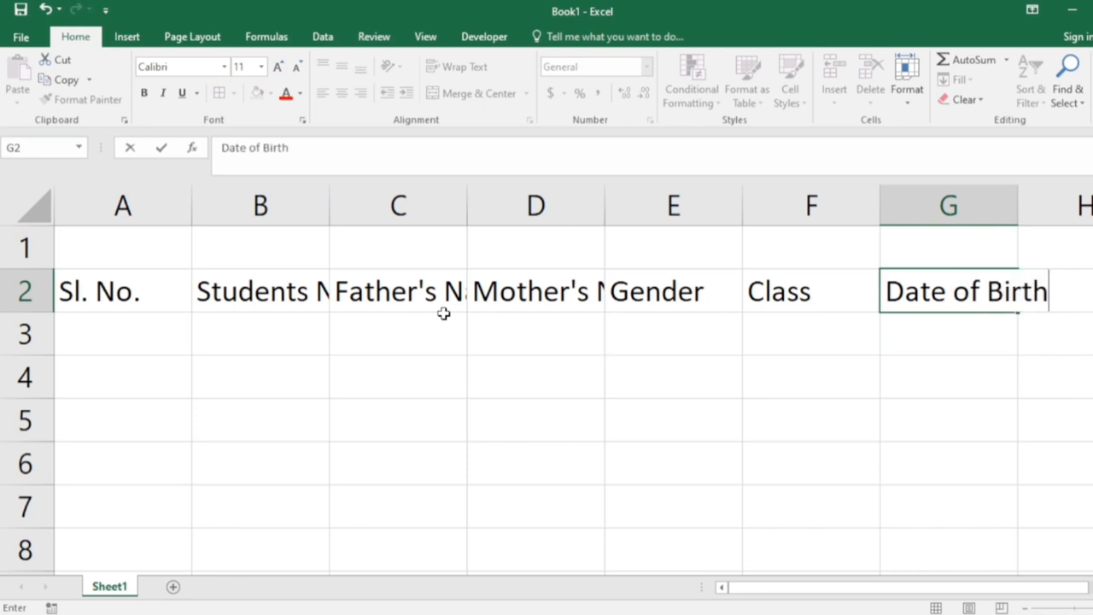
- Commit Date of Birth, then enter Honours Sub., Address and Contact No. in H2, I2 and J2
{"action": "key", "text": "Tab"}
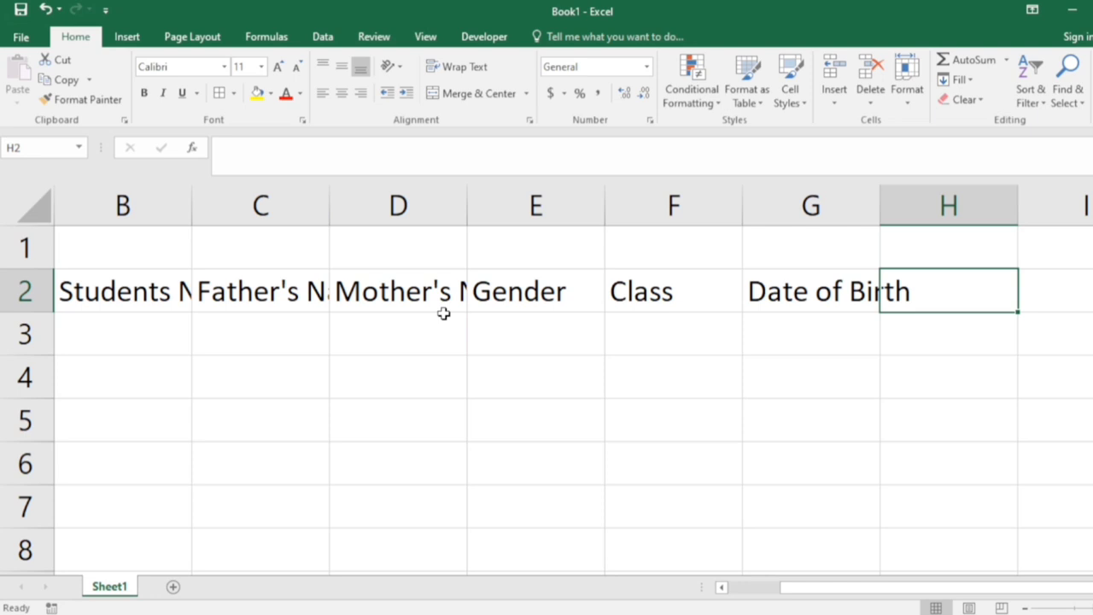
{"action": "type", "text": "Honours Sub."}
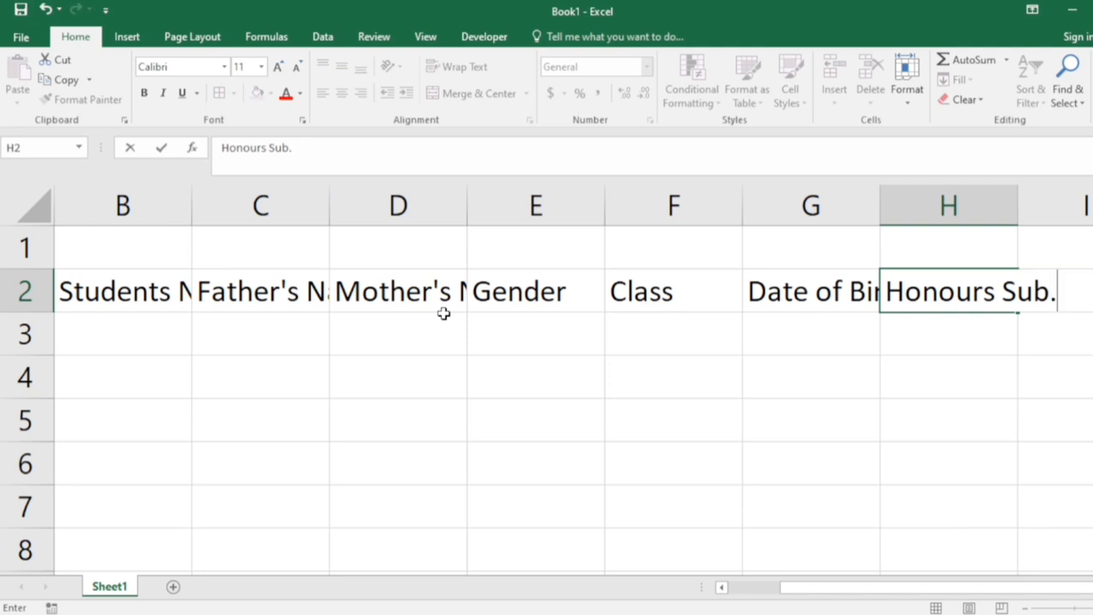
{"action": "key", "text": "Tab"}
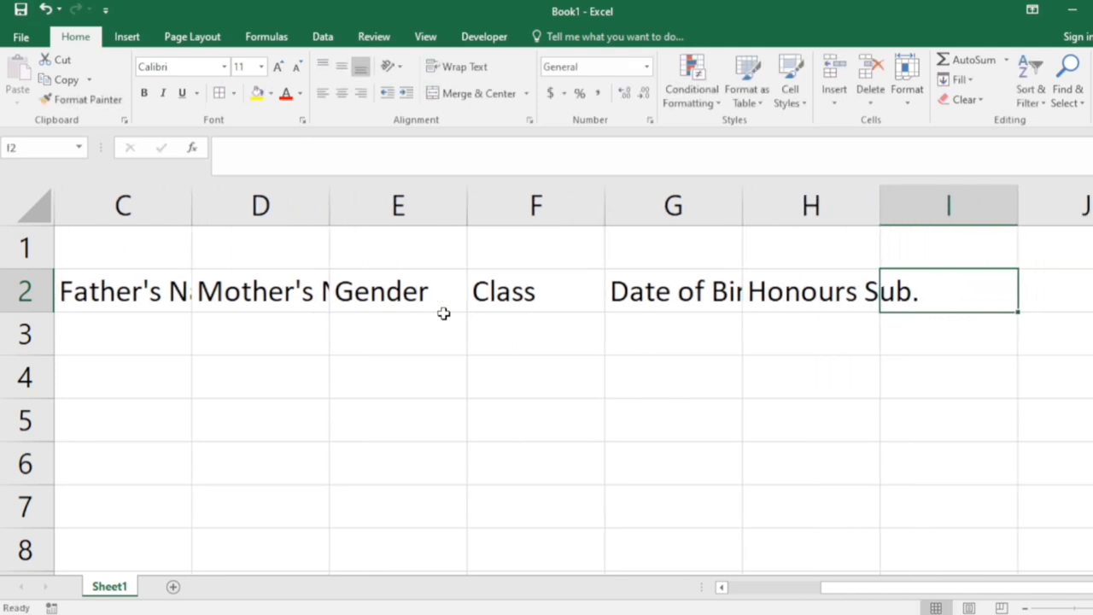
{"action": "type", "text": "Addre"}
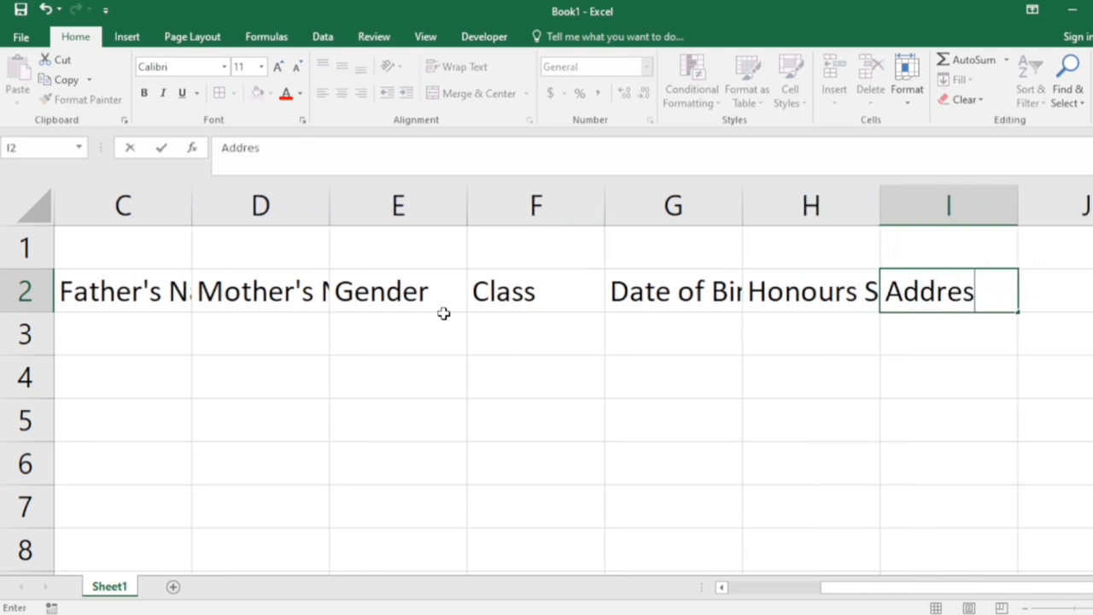
{"action": "type", "text": "s"}
{"action": "key", "text": "Tab"}
{"action": "type", "text": "C"}
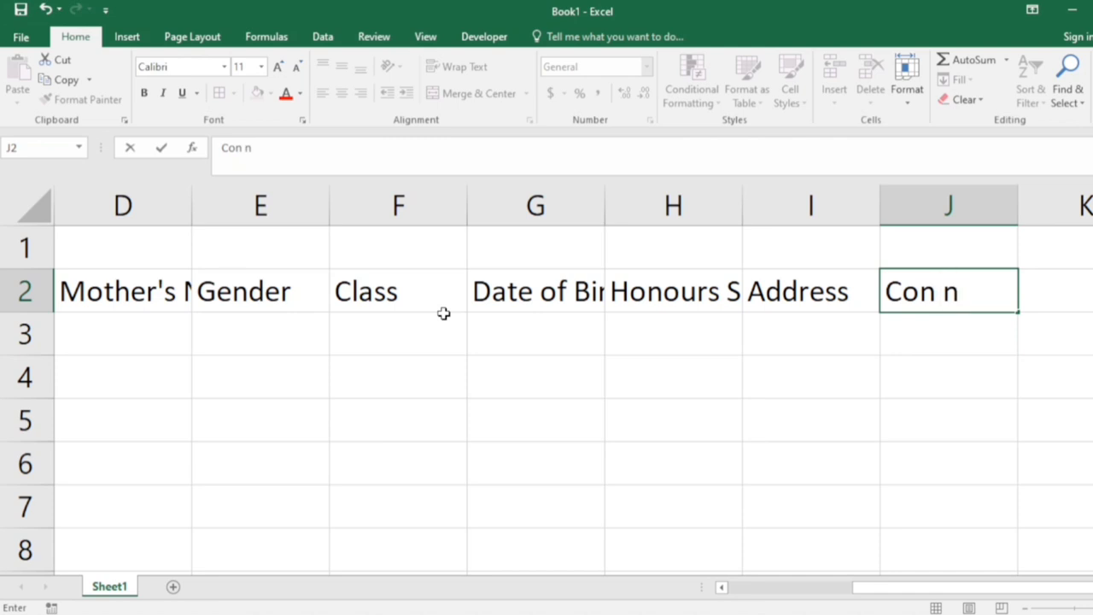
{"action": "type", "text": "act"}
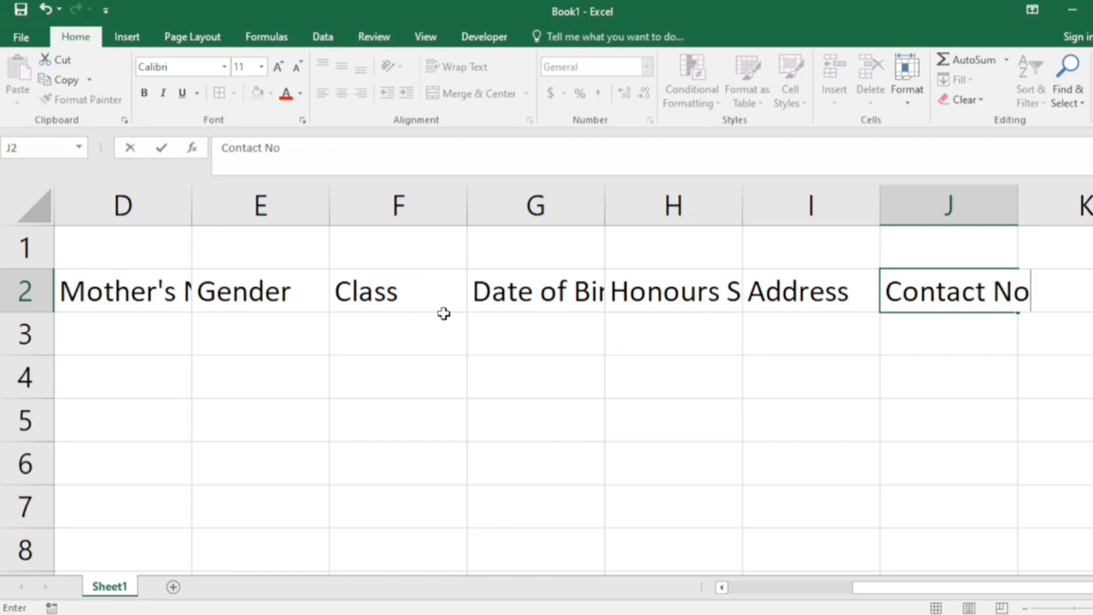
{"action": "type", "text": "."}
{"action": "key", "text": "Return"}
- Make the A2:J2 header row bold with a yellow fill
{"action": "scroll", "coordinate": [440, 376], "scroll_direction": "down", "scroll_amount": 1, "text": "ctrl"}
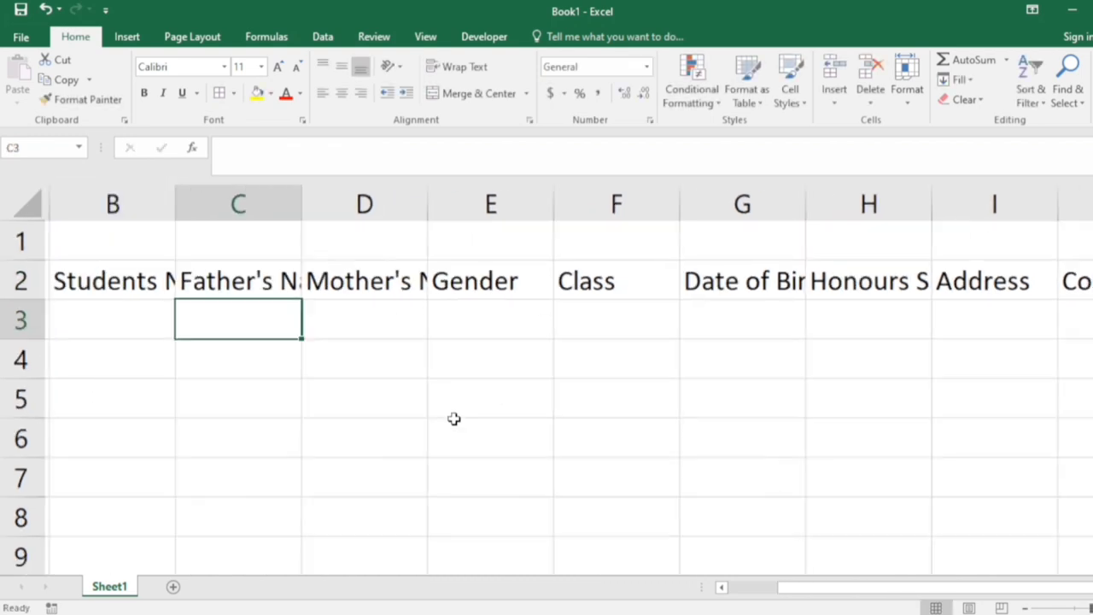
{"action": "scroll", "coordinate": [454, 417], "scroll_direction": "down", "scroll_amount": 1, "text": "ctrl"}
{"action": "scroll", "coordinate": [461, 410], "scroll_direction": "down", "scroll_amount": 1, "text": "ctrl"}
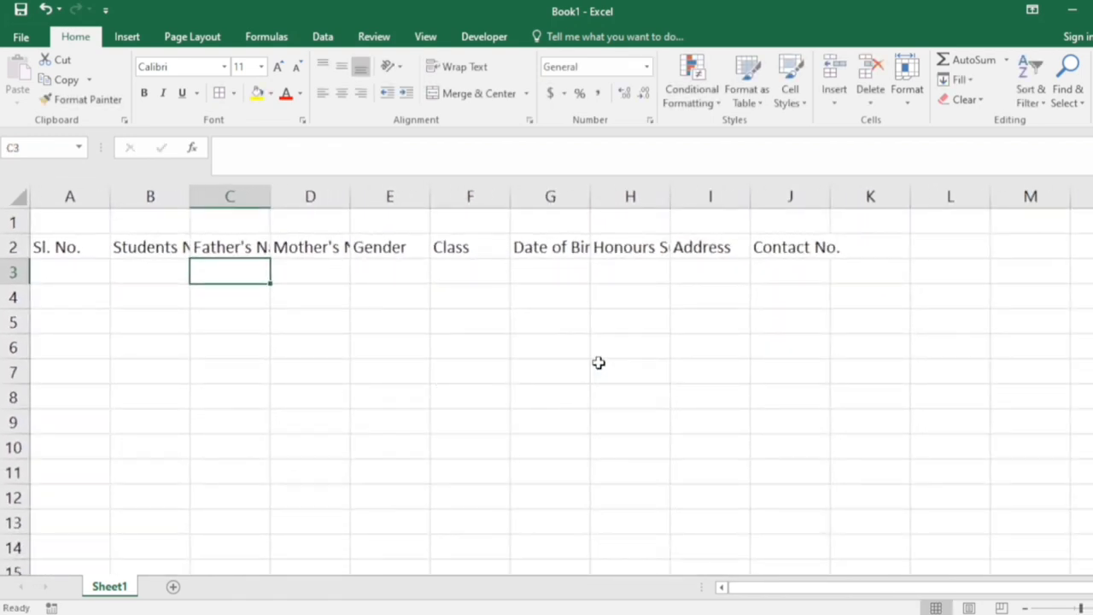
{"action": "left_click_drag", "start_coordinate": [53, 245], "coordinate": [768, 233]}
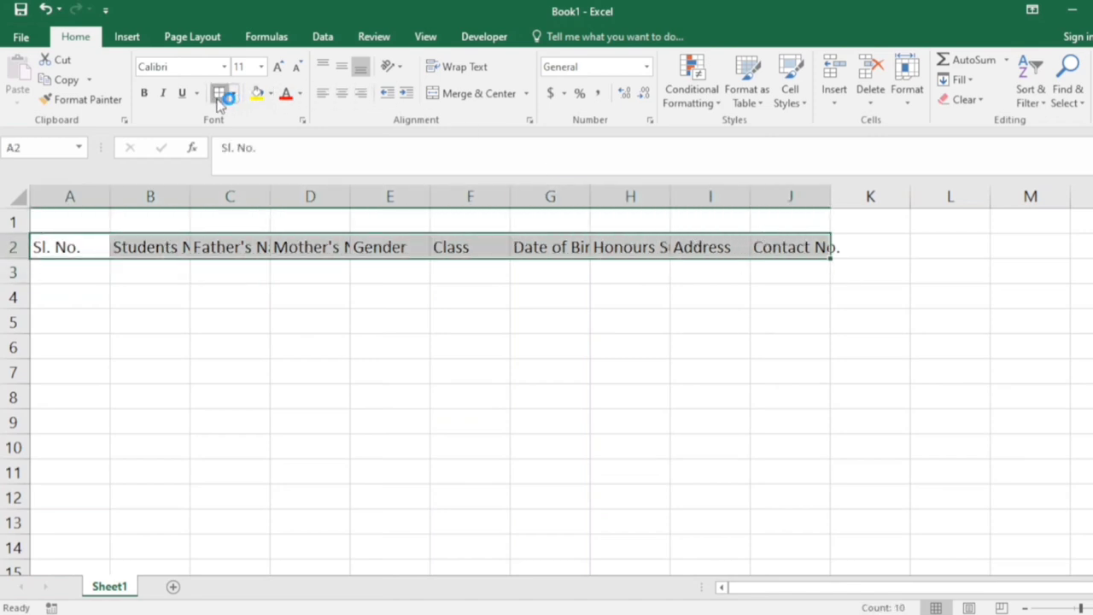
{"action": "left_click", "coordinate": [144, 93]}
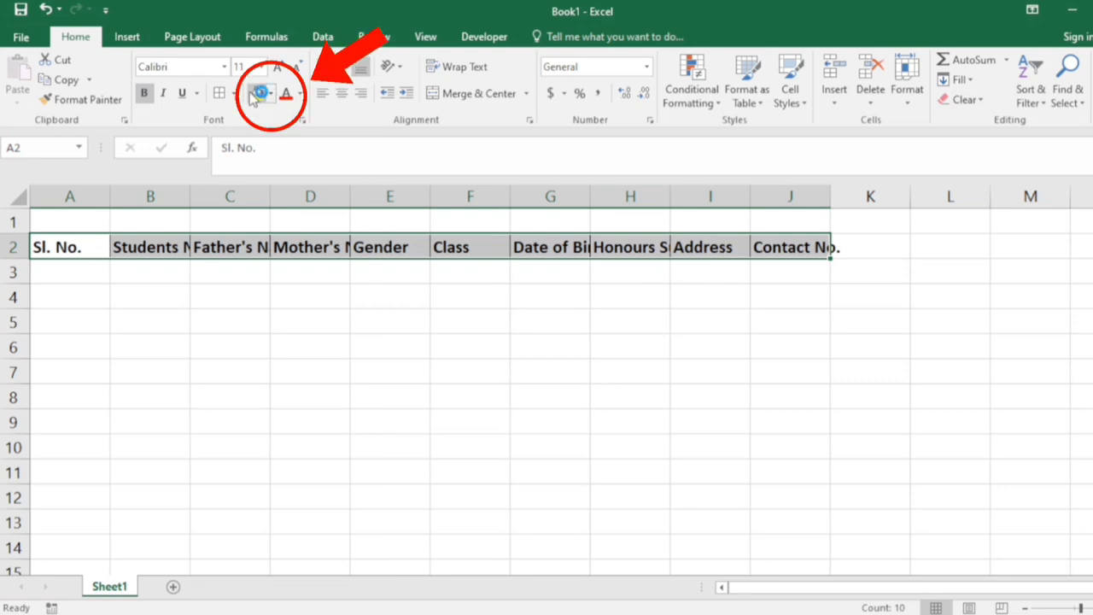
{"action": "left_click", "coordinate": [256, 93]}
{"action": "left_click", "coordinate": [404, 298]}
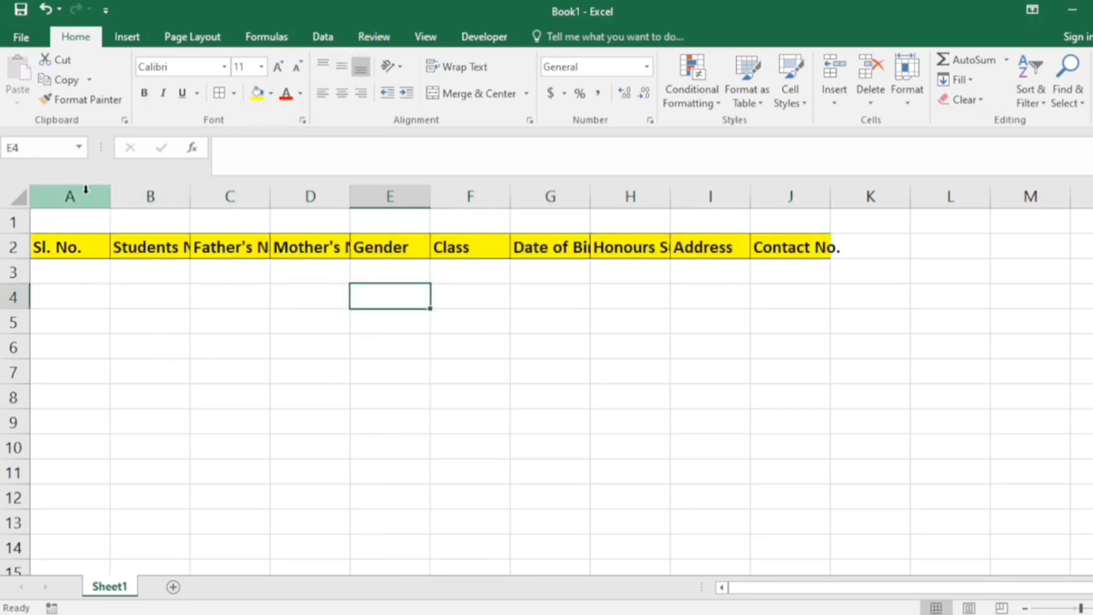
- Resize columns A through I so each heading fits, from Sl. No. to Address
{"action": "left_click_drag", "start_coordinate": [110, 195], "coordinate": [91, 196]}
{"action": "scroll", "coordinate": [139, 244], "scroll_direction": "up", "scroll_amount": 2, "text": "ctrl"}
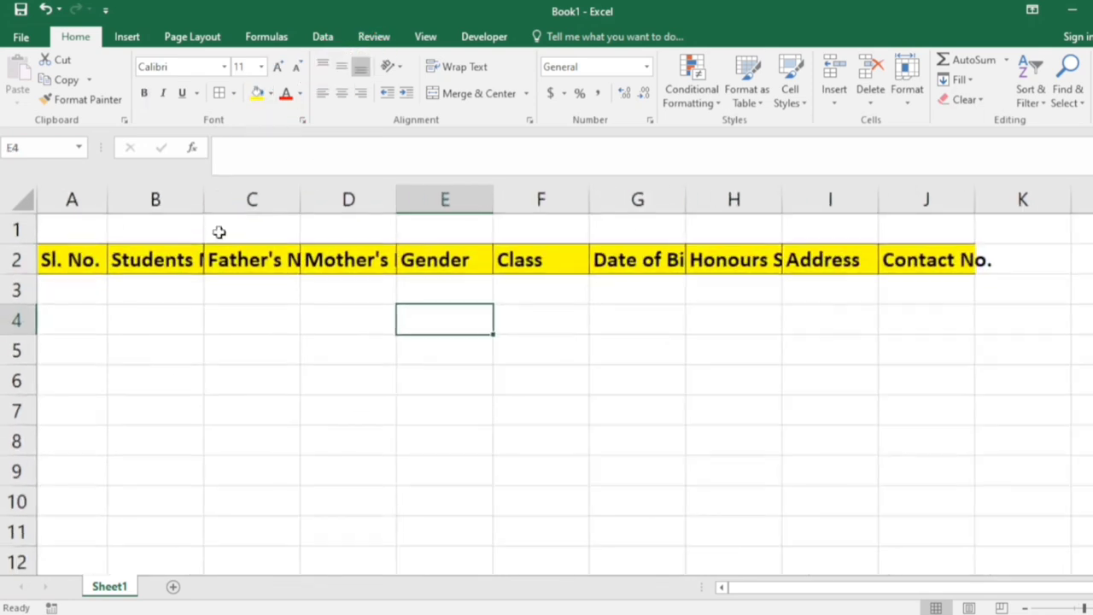
{"action": "scroll", "coordinate": [219, 232], "scroll_direction": "up", "scroll_amount": 1, "text": "ctrl"}
{"action": "left_click_drag", "start_coordinate": [220, 205], "coordinate": [295, 211]}
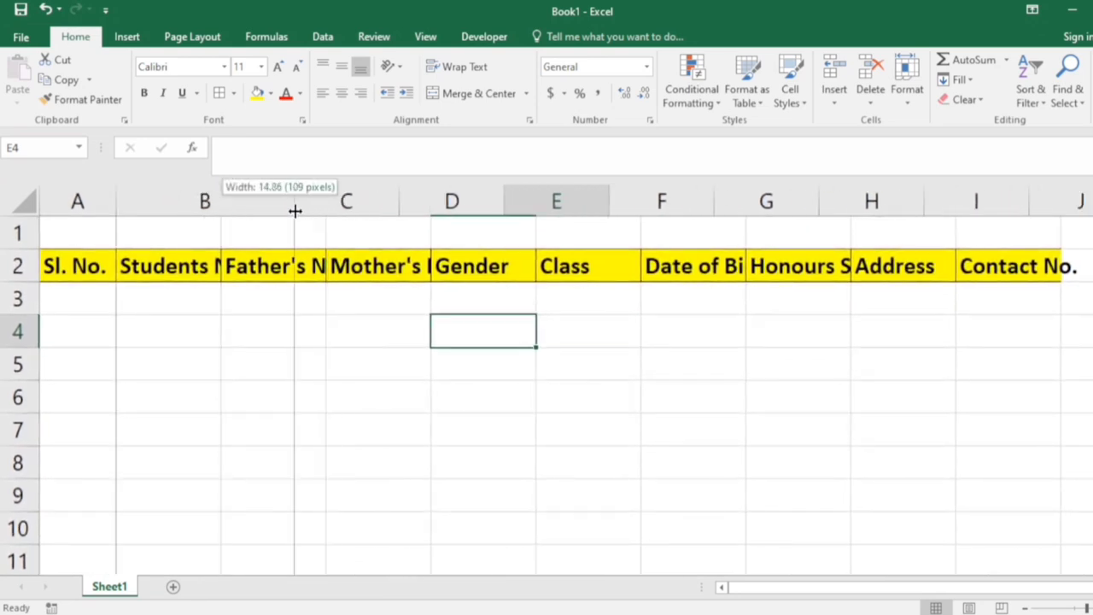
{"action": "left_click_drag", "start_coordinate": [399, 200], "coordinate": [628, 198]}
{"action": "scroll", "coordinate": [422, 332], "scroll_direction": "down", "scroll_amount": 1, "text": "ctrl"}
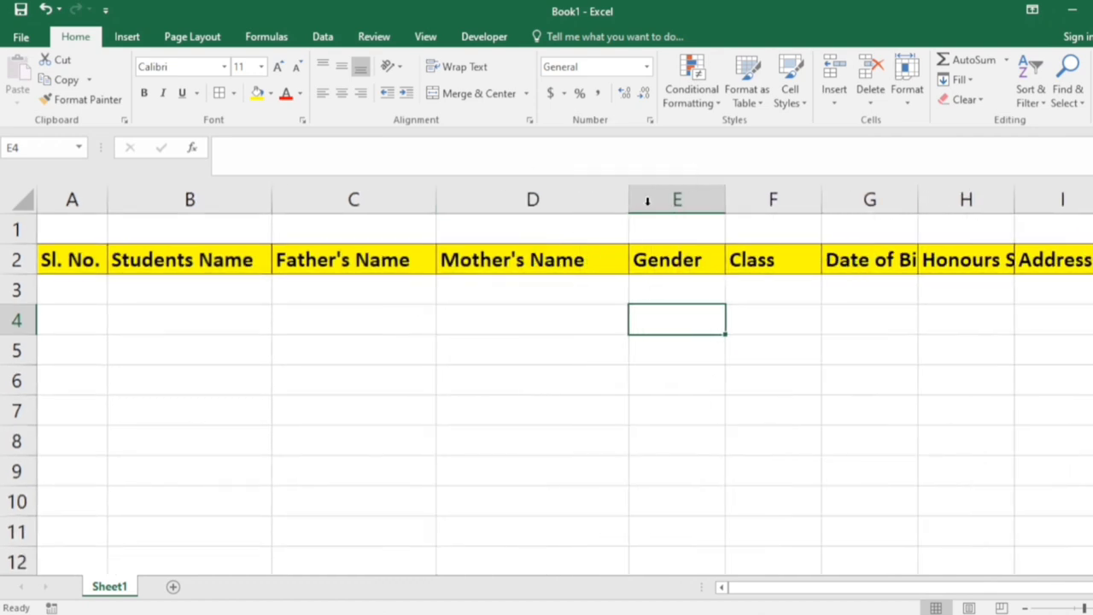
{"action": "left_click_drag", "start_coordinate": [726, 198], "coordinate": [712, 198]}
{"action": "scroll", "coordinate": [744, 332], "scroll_direction": "down", "scroll_amount": 1, "text": "ctrl"}
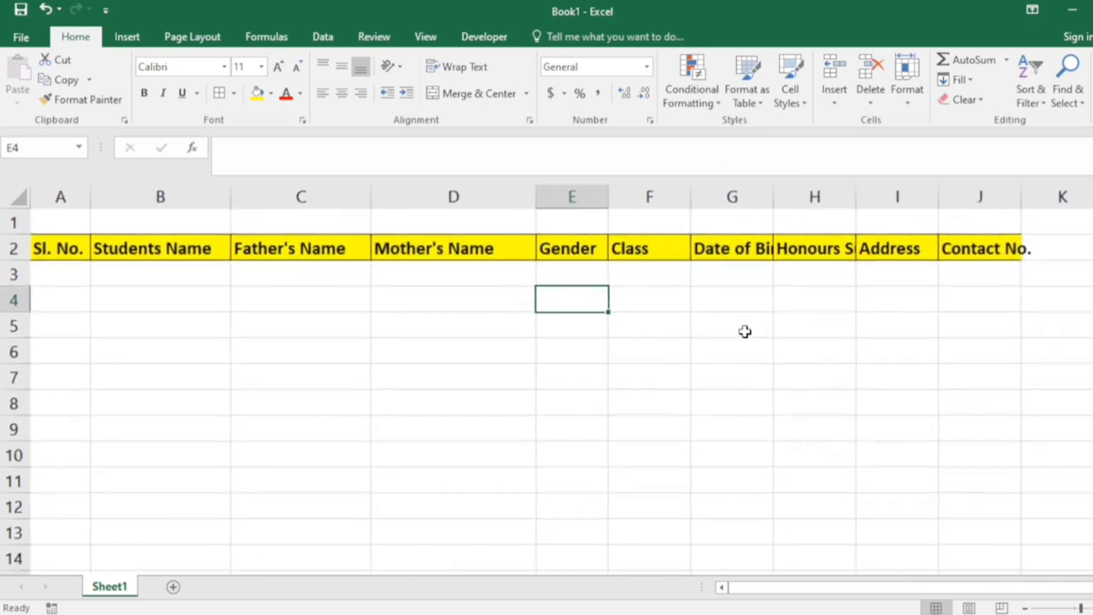
{"action": "left_click_drag", "start_coordinate": [750, 196], "coordinate": [776, 196]}
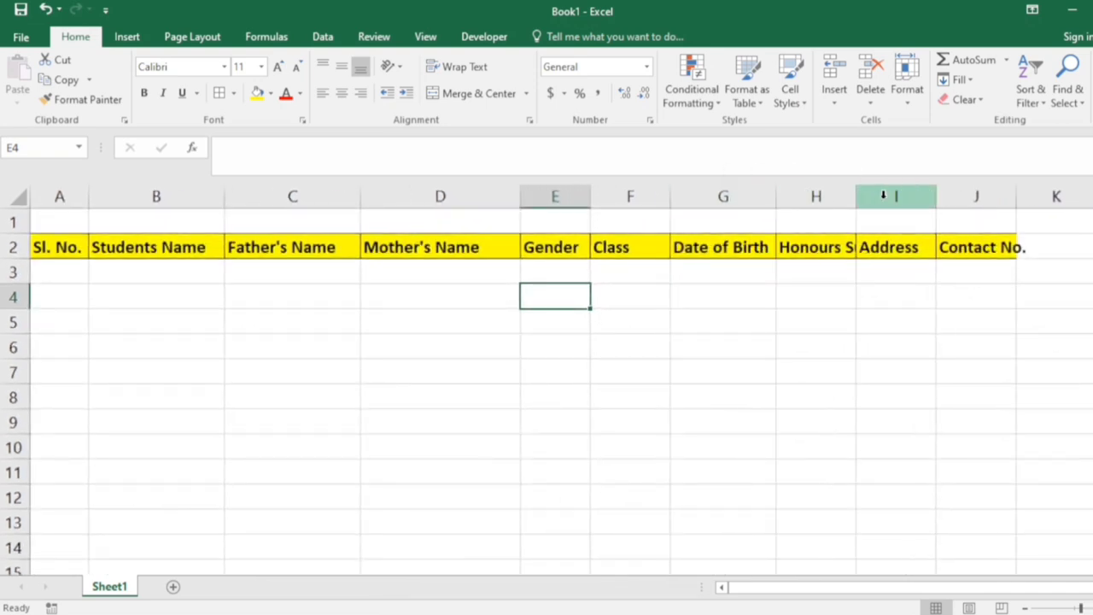
{"action": "left_click_drag", "start_coordinate": [853, 198], "coordinate": [887, 198]}
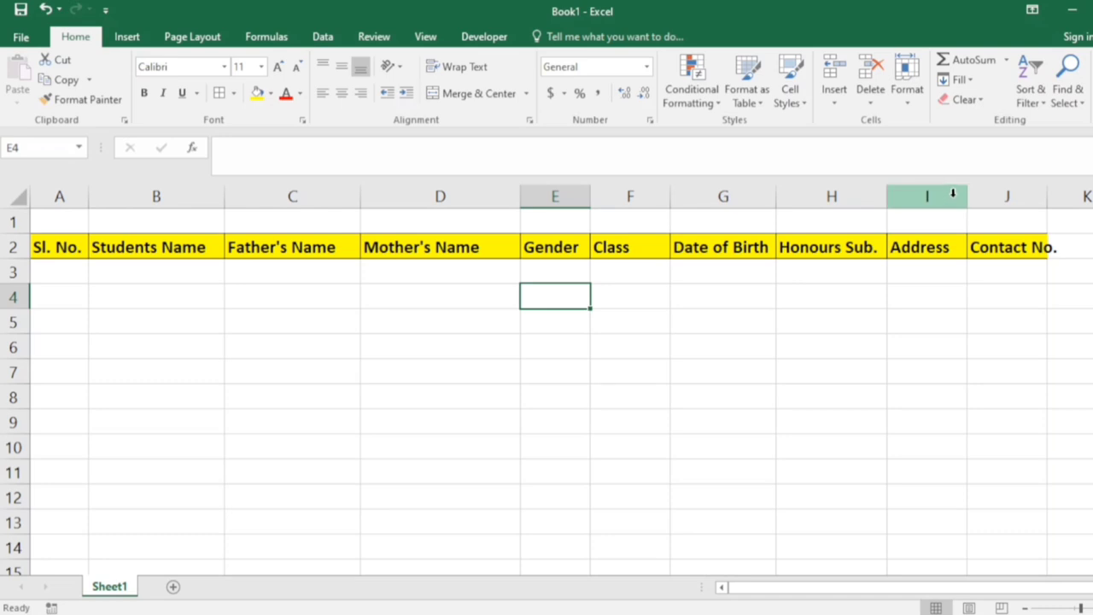
{"action": "left_click_drag", "start_coordinate": [966, 196], "coordinate": [996, 196]}
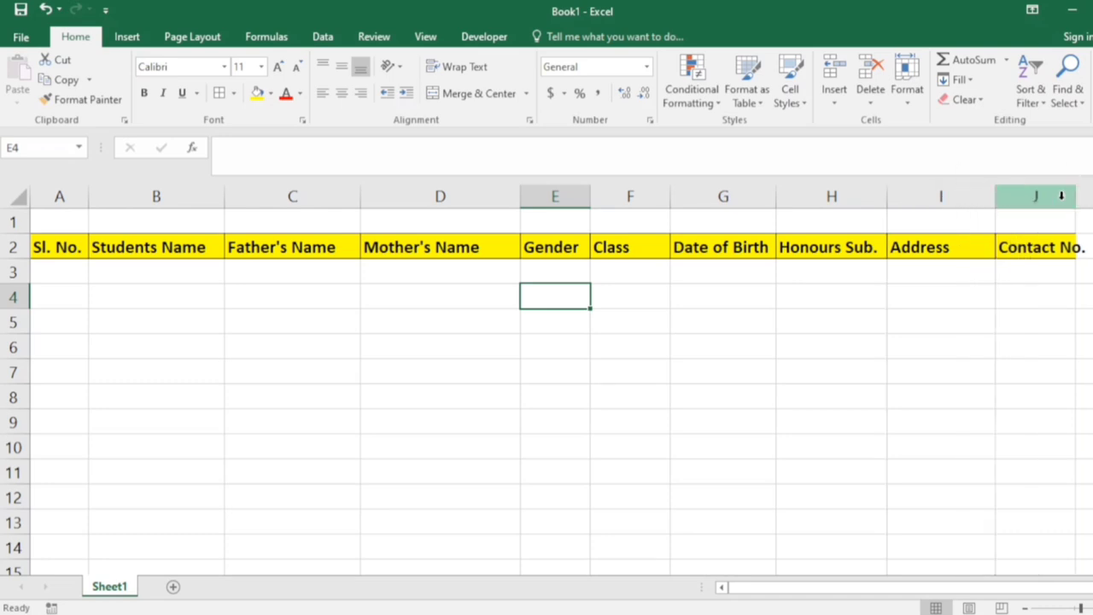
- Widen column J to fit Contact No. and merge-and-centre row 1 across the table
{"action": "left_click_drag", "start_coordinate": [1074, 198], "coordinate": [1092, 198]}
{"action": "left_click", "coordinate": [1042, 247]}
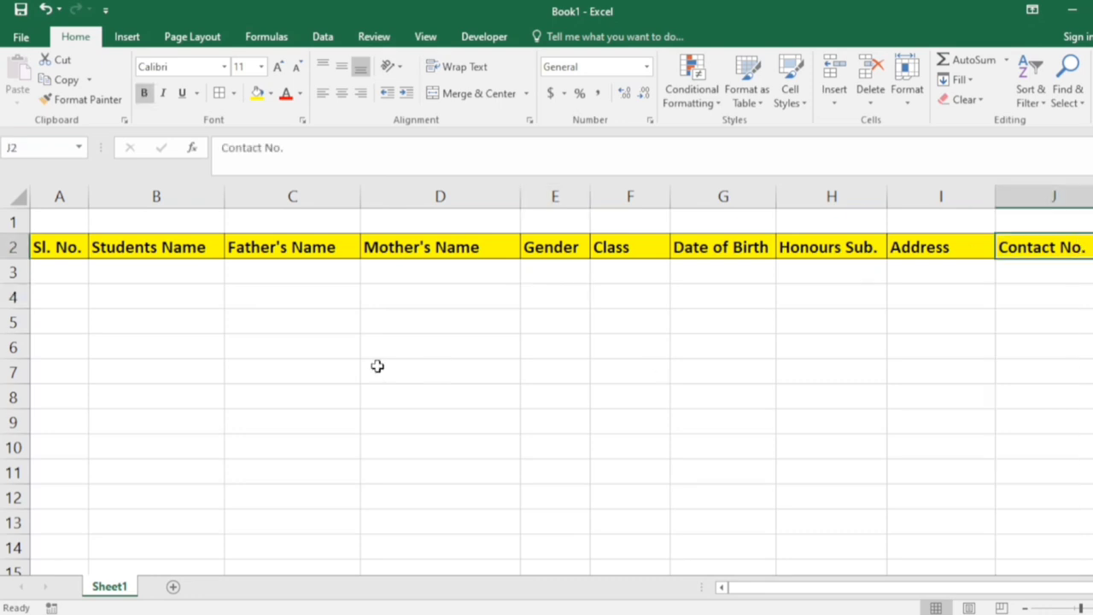
{"action": "left_click_drag", "start_coordinate": [71, 220], "coordinate": [975, 209]}
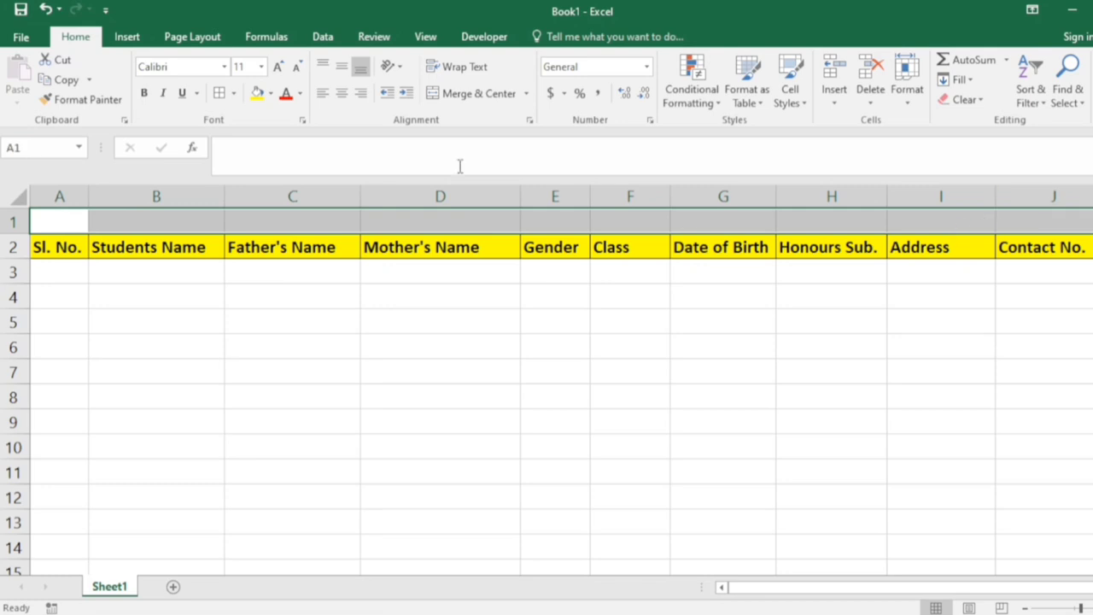
{"action": "left_click", "coordinate": [475, 95]}
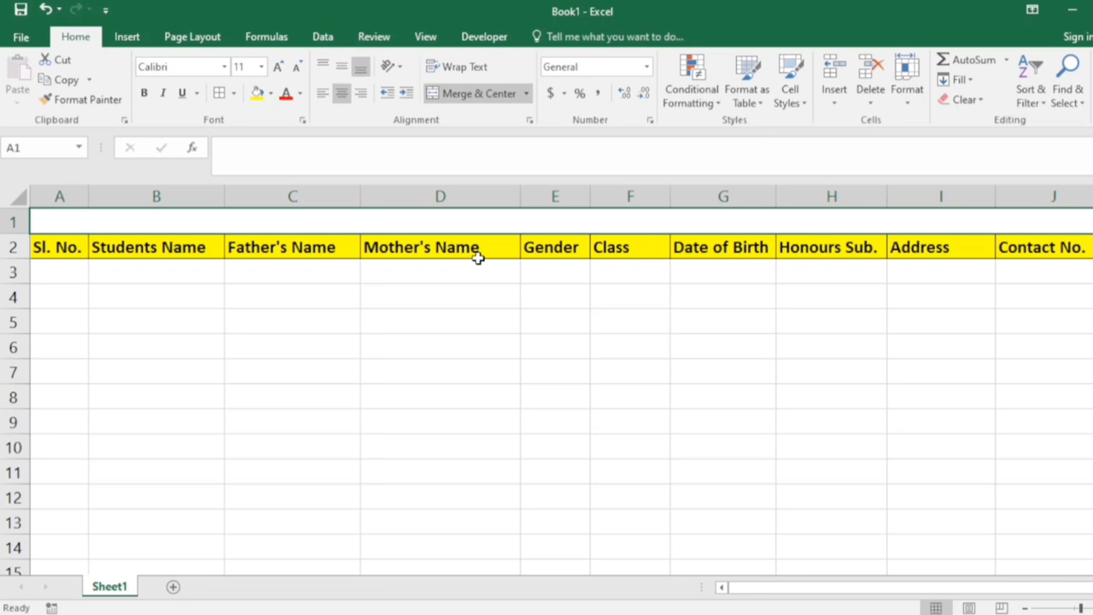
- Enter the title STUDENTS ADMISSION DETAILS in capitals in the merged cell
{"action": "type", "text": "S"}
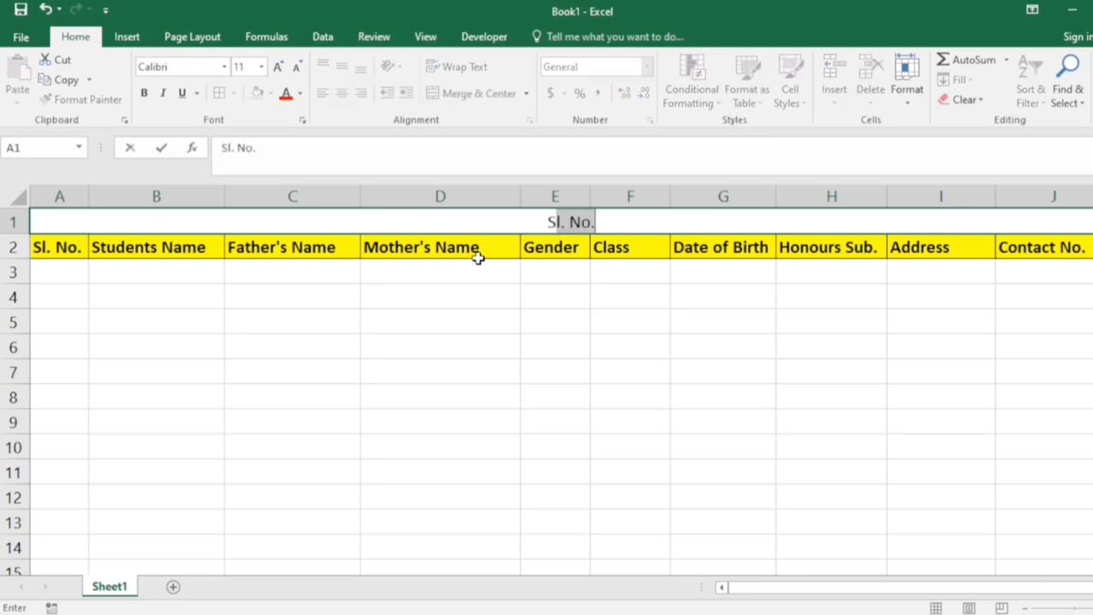
{"action": "type", "text": "tude"}
{"action": "key", "text": "BackSpace"}
{"action": "key", "text": "BackSpace"}
{"action": "key", "text": "BackSpace"}
{"action": "type", "text": "STUDENTS"}
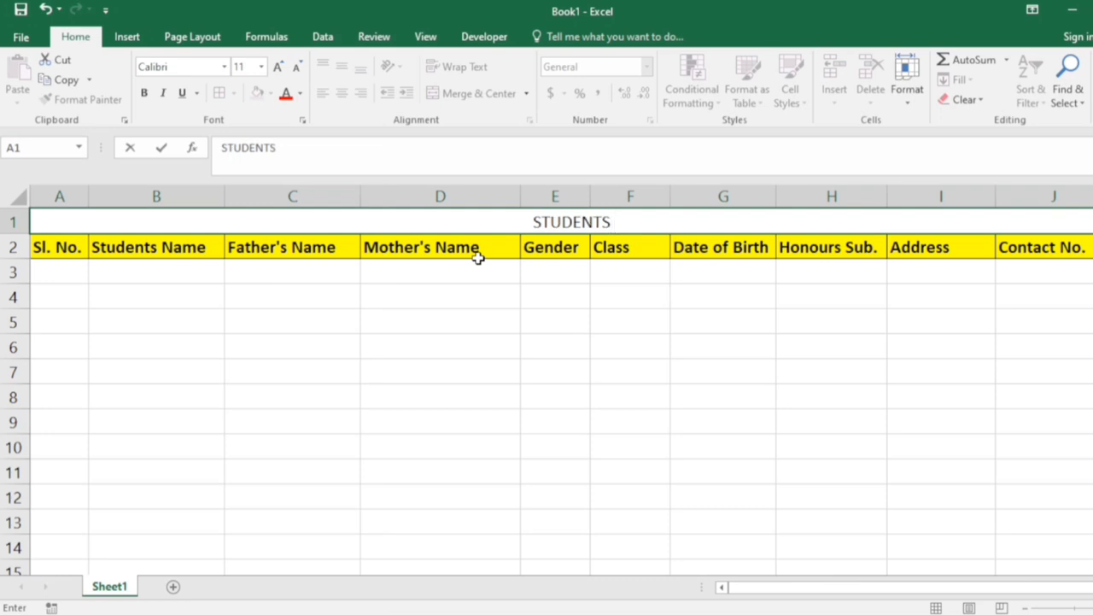
{"action": "type", "text": " ADMISSI"}
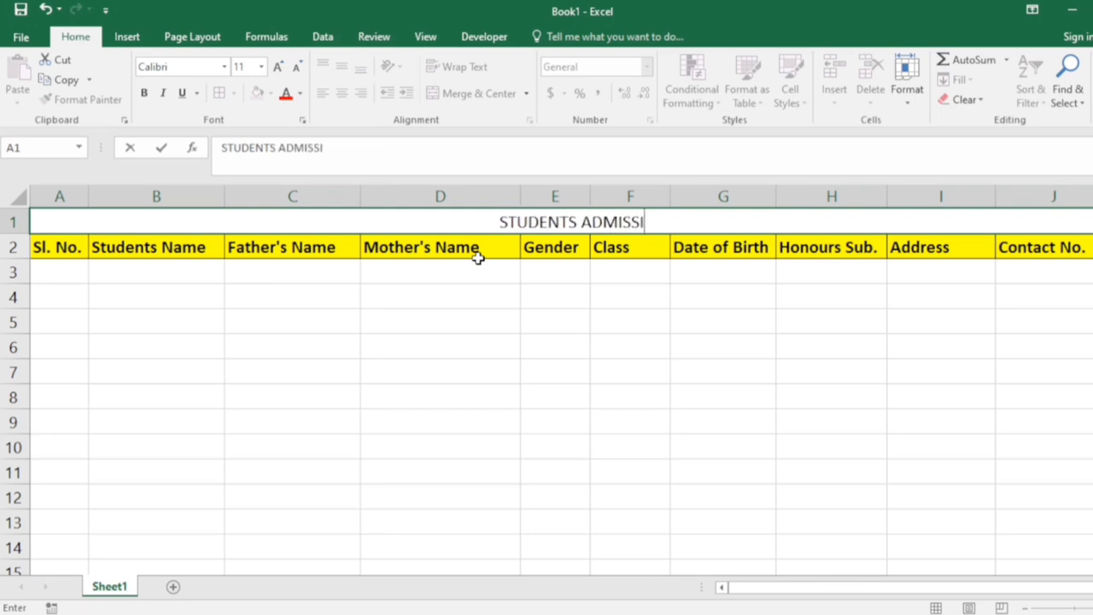
{"action": "type", "text": "ON DETAI"}
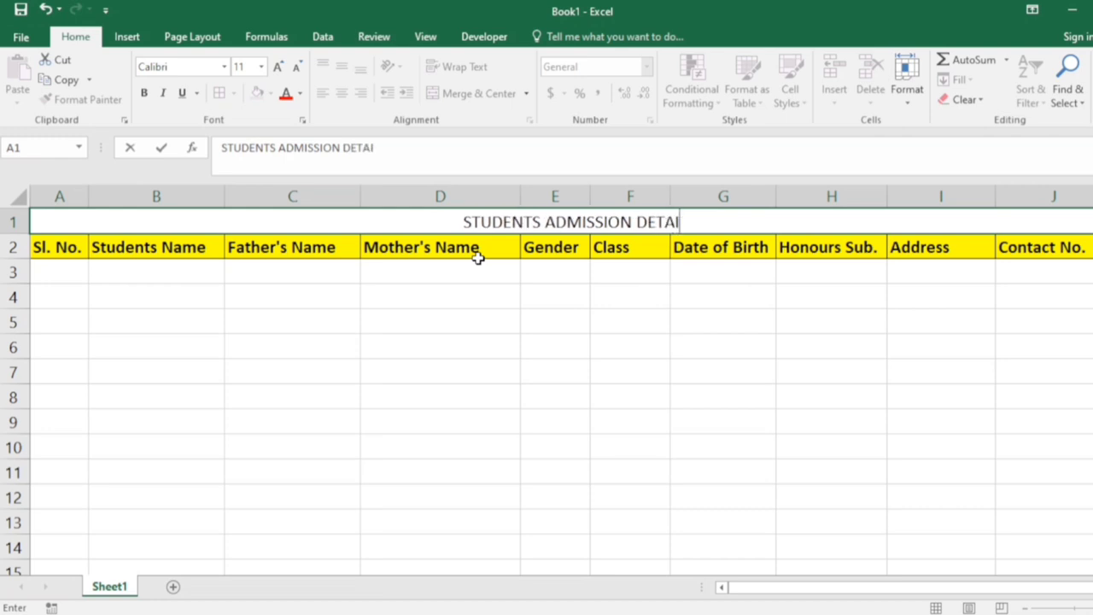
{"action": "type", "text": "LS"}
{"action": "key", "text": "Return"}
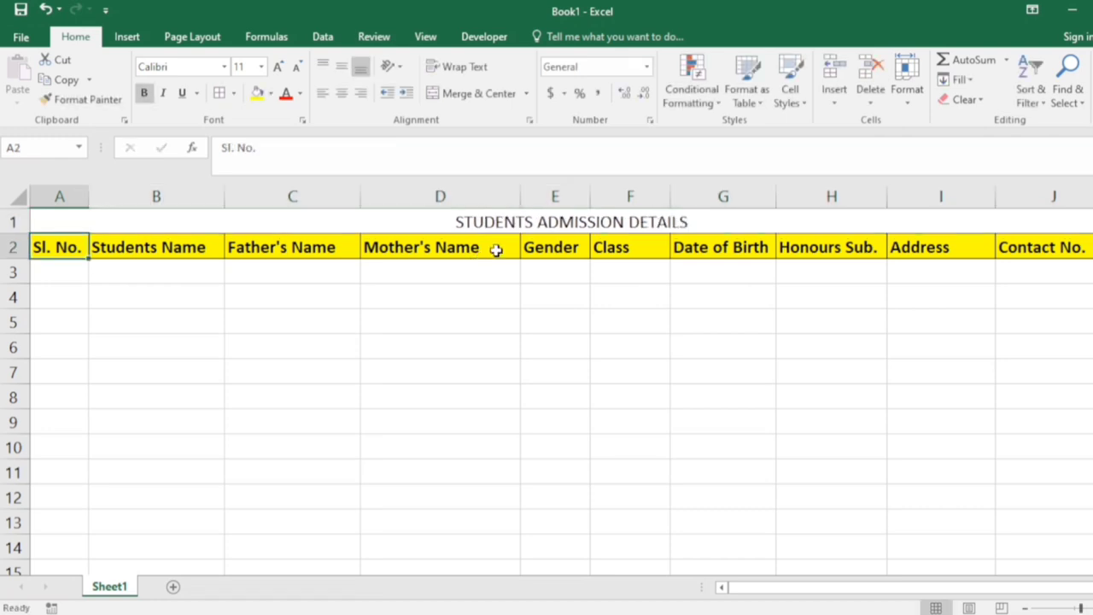
- Format the merged title bold at 16 pt with a light blue fill
{"action": "left_click", "coordinate": [504, 223]}
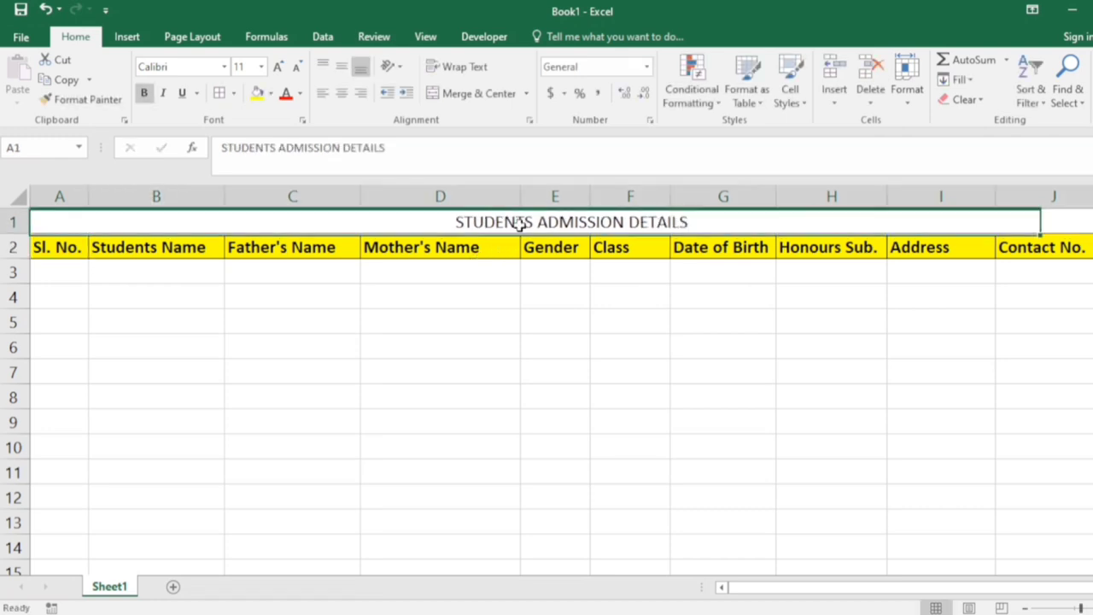
{"action": "left_click", "coordinate": [145, 94]}
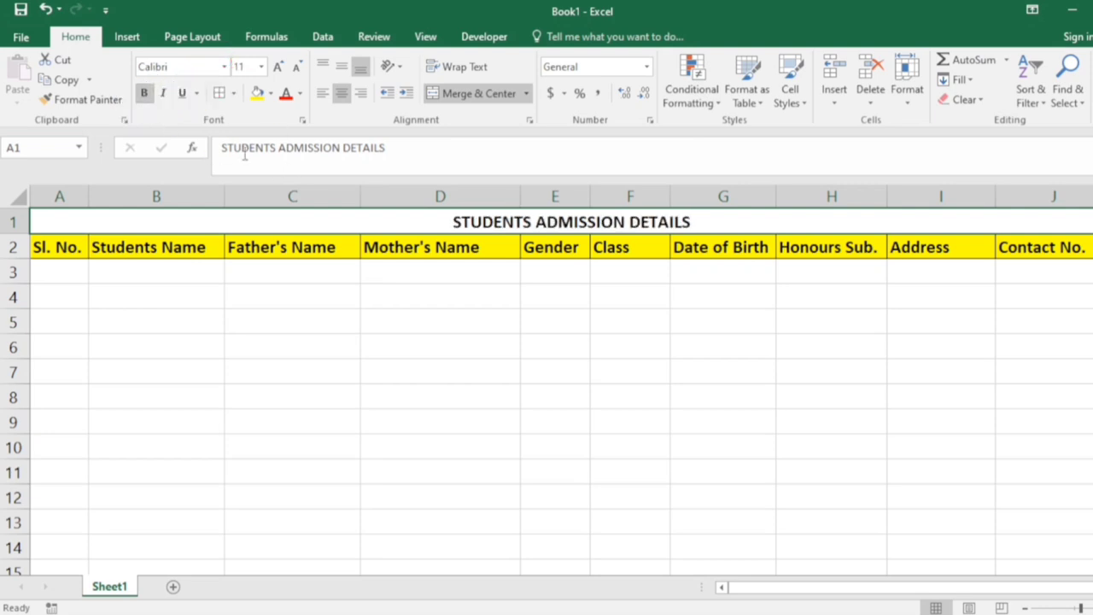
{"action": "left_click", "coordinate": [278, 67]}
{"action": "left_click", "coordinate": [277, 67]}
{"action": "left_click", "coordinate": [277, 66]}
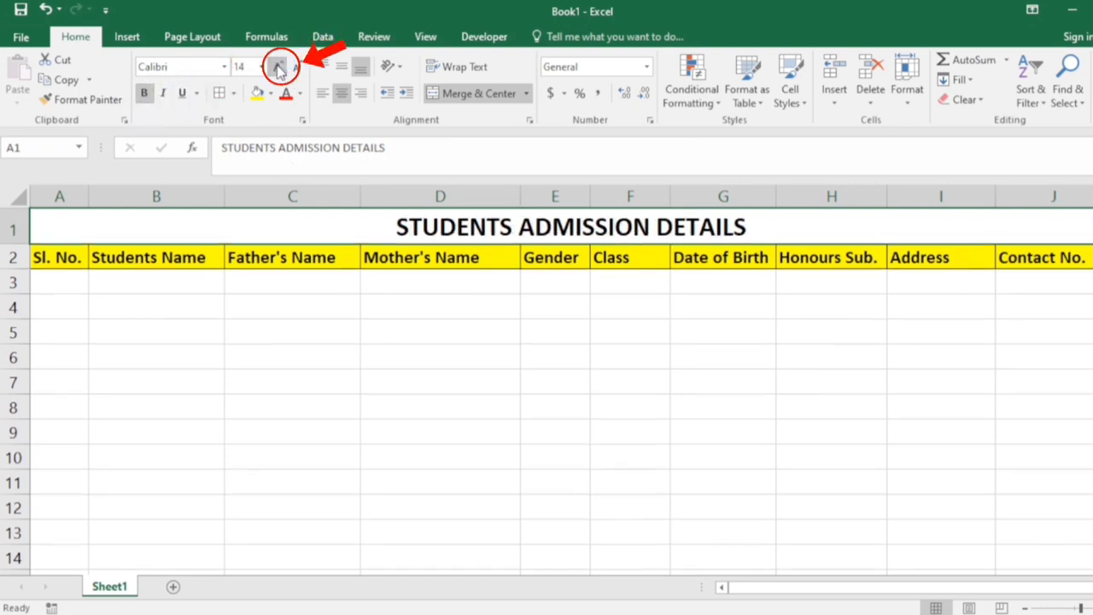
{"action": "left_click", "coordinate": [271, 93]}
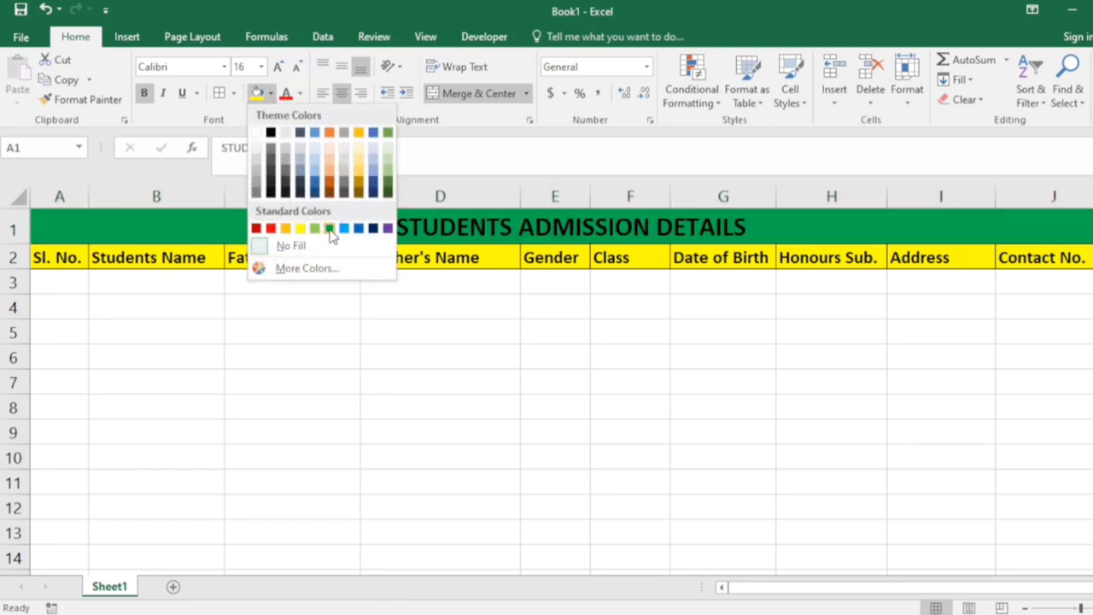
{"action": "left_click", "coordinate": [316, 152]}
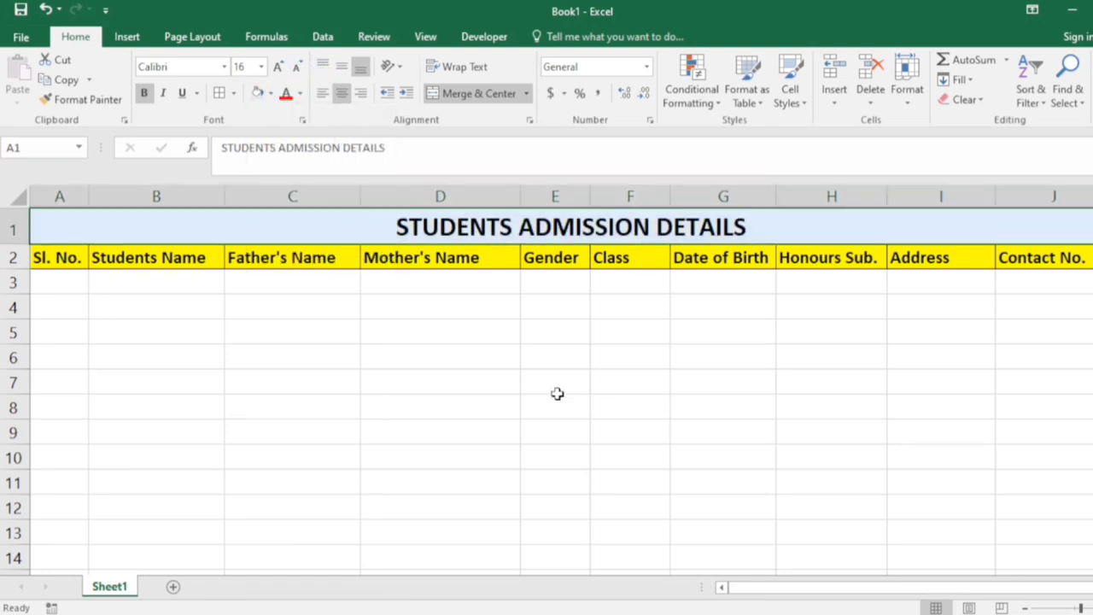
{"action": "left_click", "coordinate": [556, 403]}
{"action": "left_click_drag", "start_coordinate": [1063, 261], "coordinate": [68, 256]}
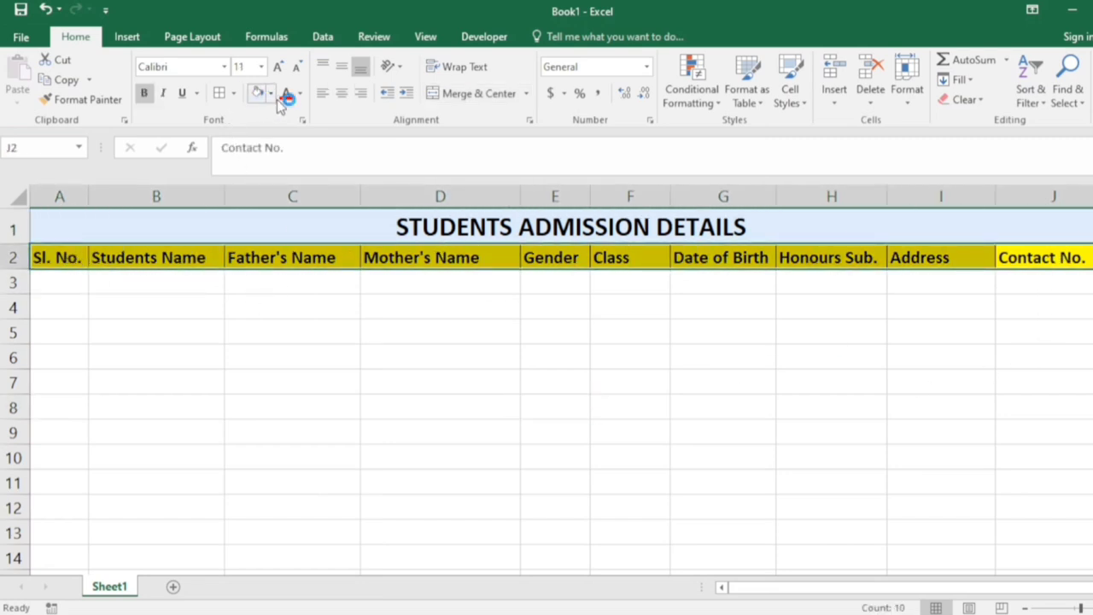
- Centre the header text and give the table in columns A–J full grid borders
{"action": "left_click", "coordinate": [341, 90]}
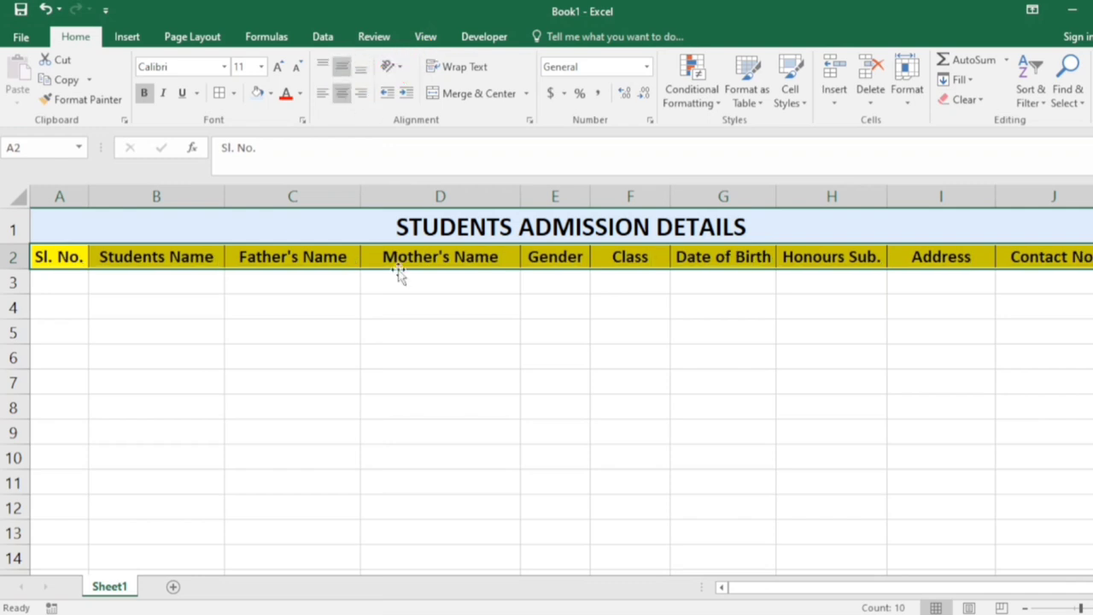
{"action": "left_click", "coordinate": [391, 331]}
{"action": "scroll", "coordinate": [787, 361], "scroll_direction": "down", "scroll_amount": 3}
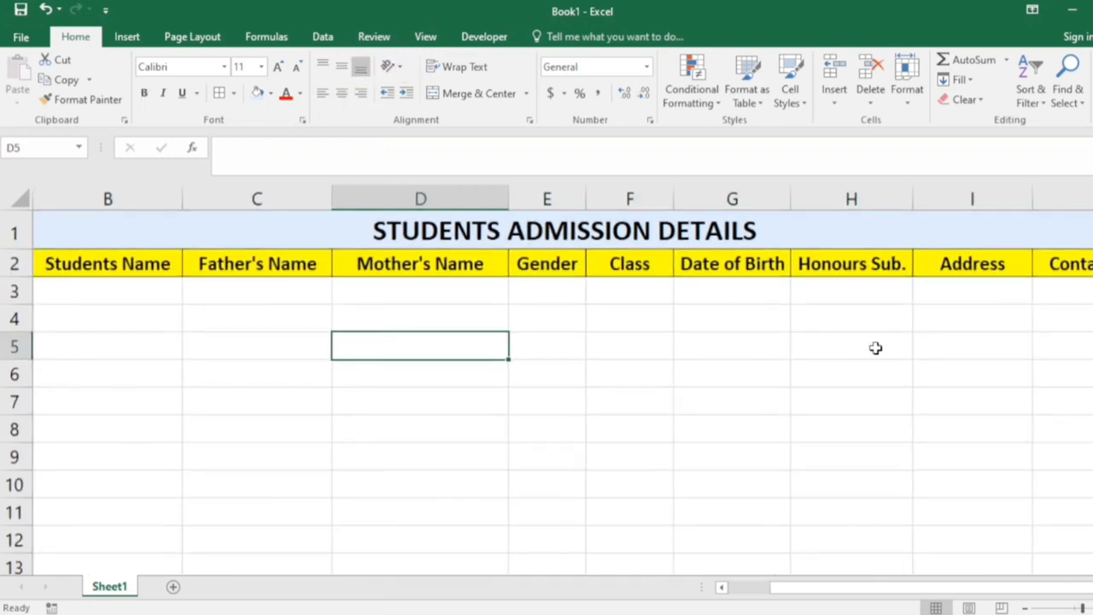
{"action": "mouse_move", "coordinate": [947, 268]}
{"action": "left_mouse_down"}
{"action": "mouse_move", "coordinate": [921, 526]}
{"action": "mouse_move", "coordinate": [34, 553]}
{"action": "left_mouse_up"}
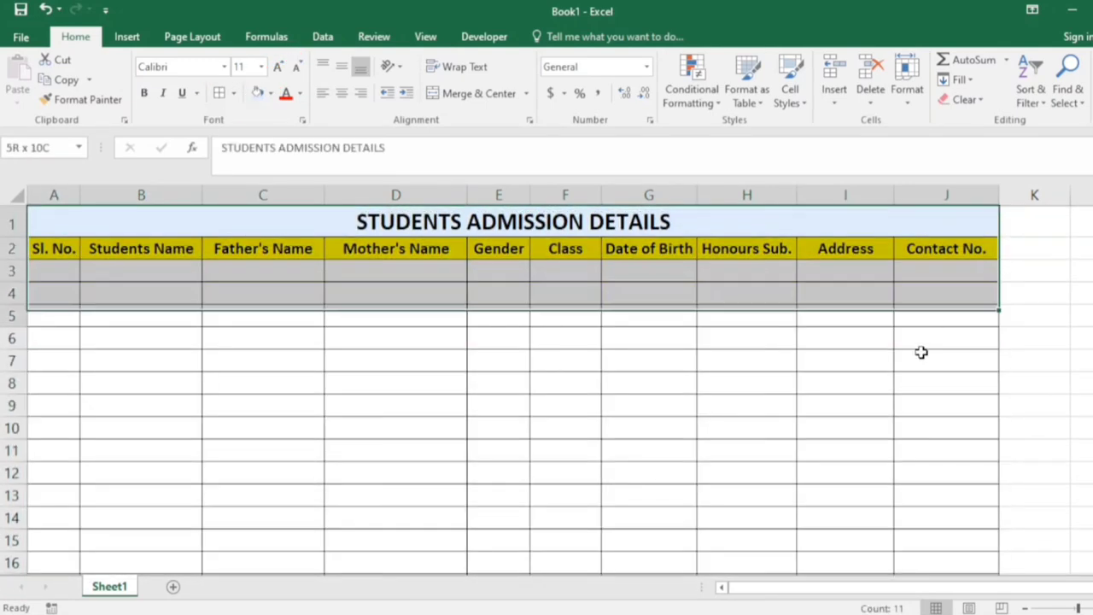
{"action": "left_click_drag", "start_coordinate": [901, 232], "coordinate": [419, 380]}
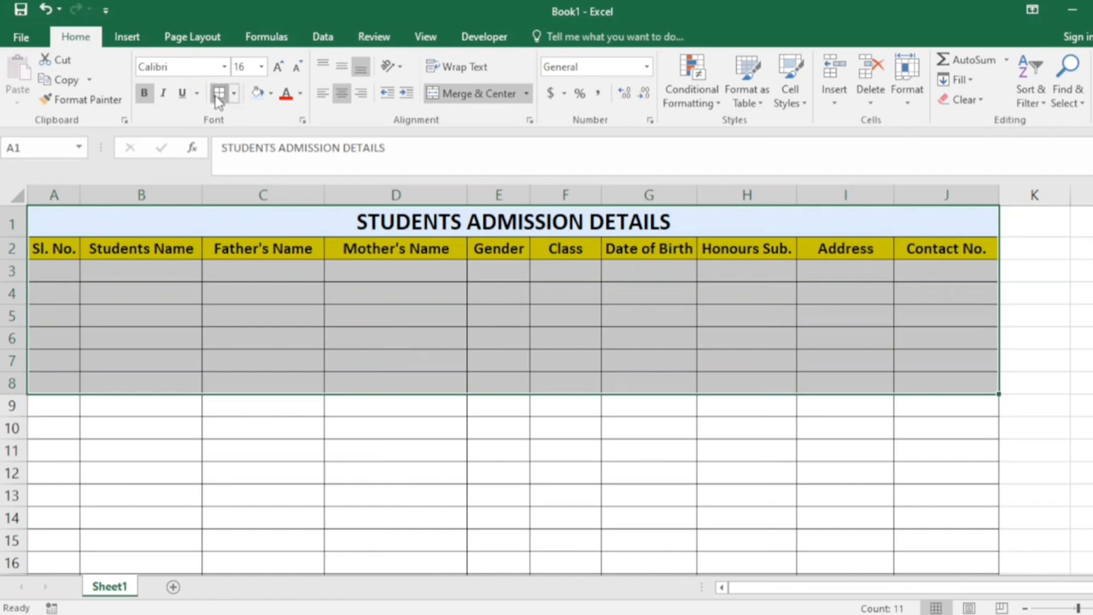
{"action": "left_click", "coordinate": [293, 287]}
{"action": "scroll", "coordinate": [571, 380], "scroll_direction": "up", "scroll_amount": 1}
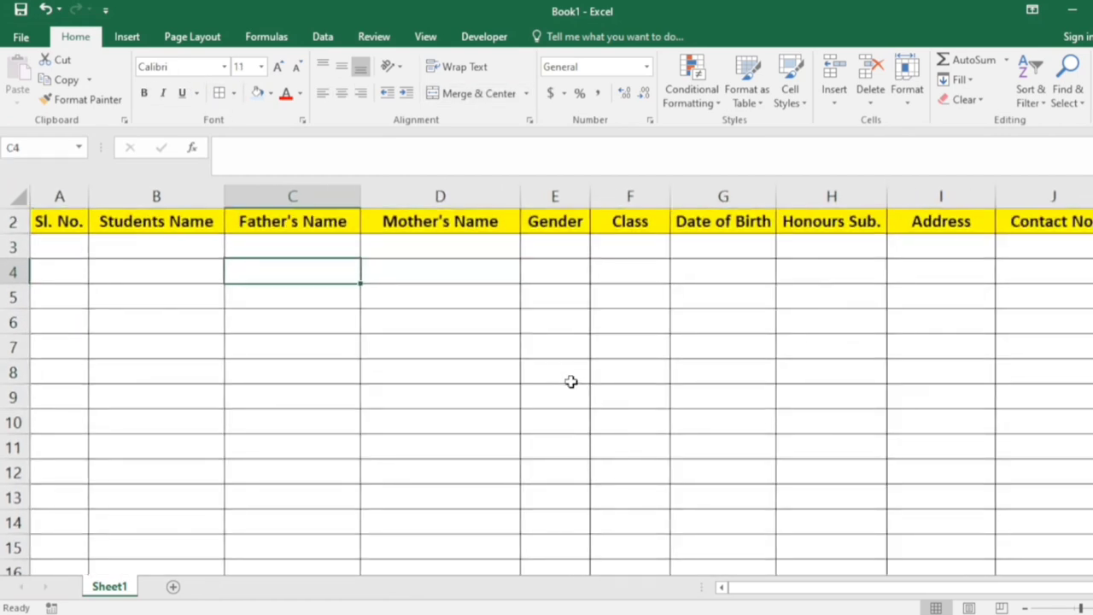
- Bring up the ribbon's context menu from an empty spot on the ribbon
{"action": "scroll", "coordinate": [571, 381], "scroll_direction": "up", "scroll_amount": 1}
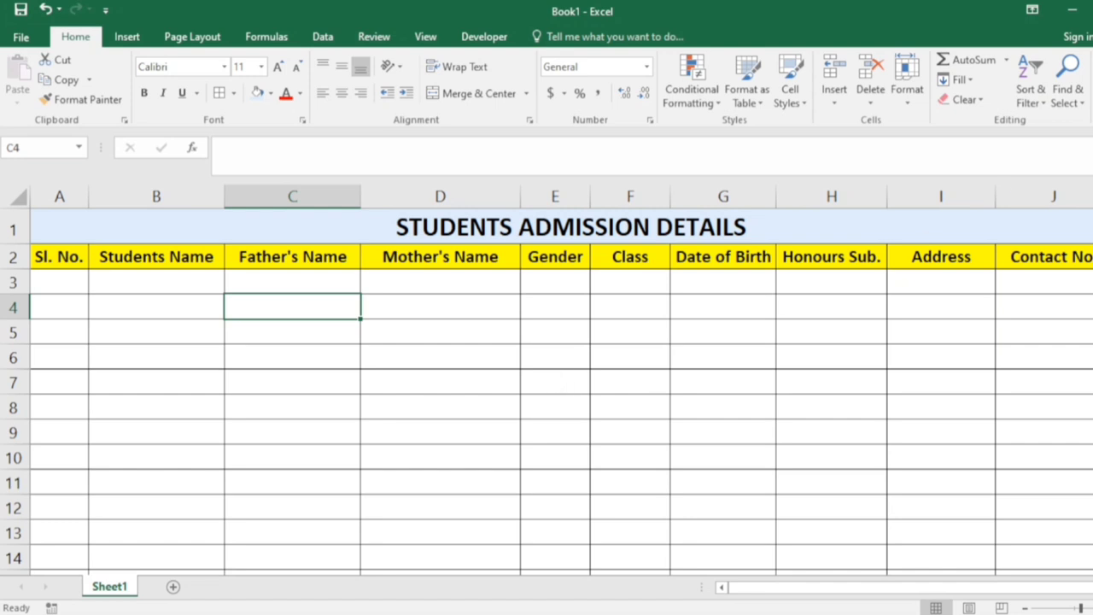
{"action": "right_click", "coordinate": [869, 77]}
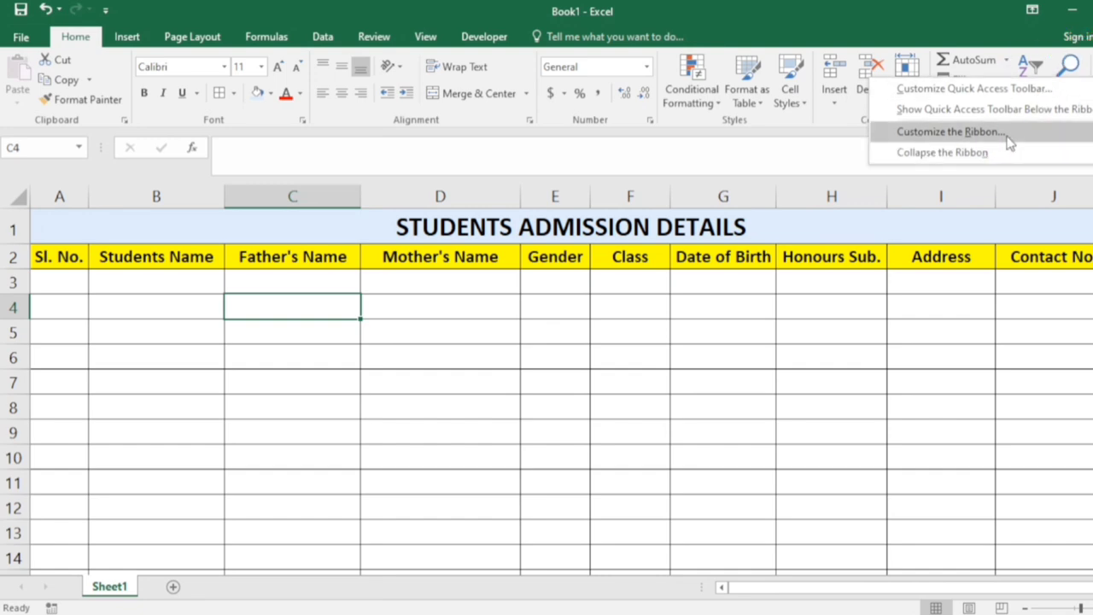
- Open Customize the Ribbon in Excel Options and show All Commands as the source
{"action": "left_click", "coordinate": [950, 131]}
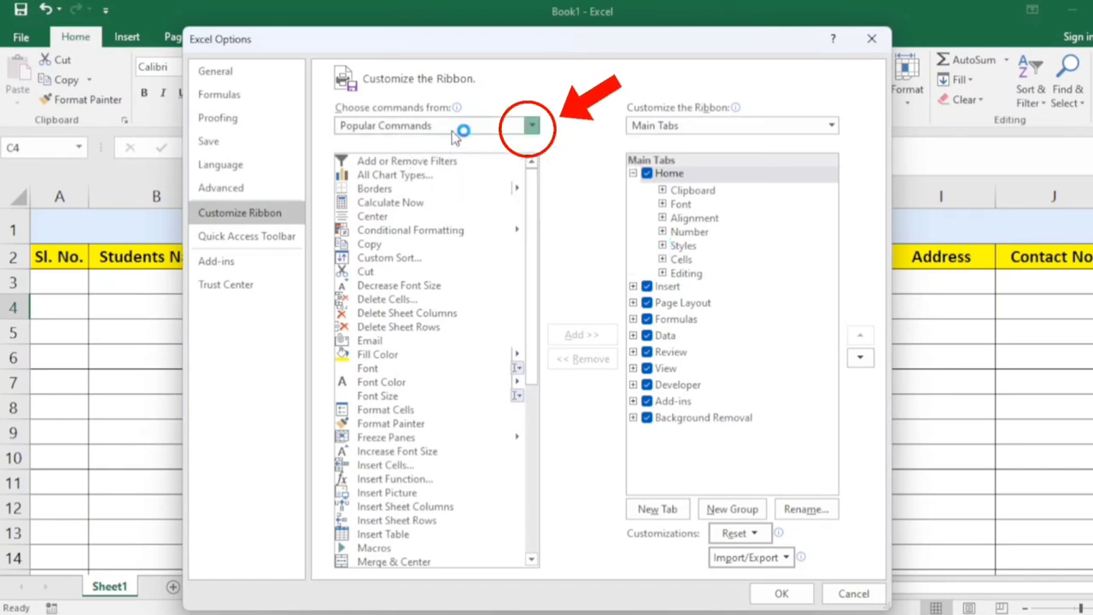
{"action": "left_click", "coordinate": [453, 128]}
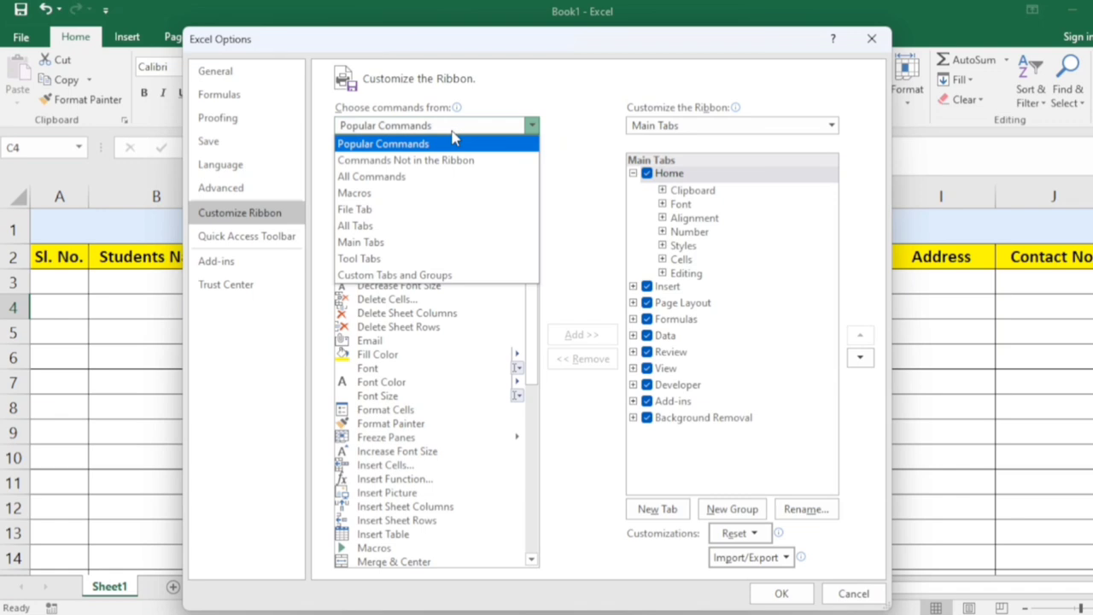
{"action": "key", "text": "Escape"}
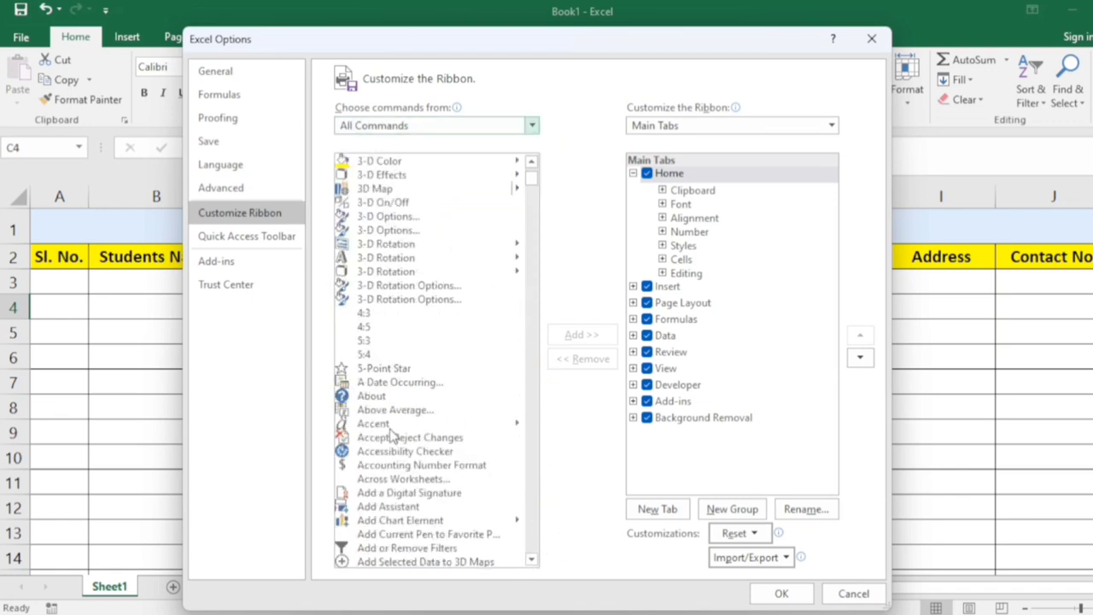
- Scroll down the All Commands list and select the Form... command
{"action": "scroll", "coordinate": [470, 422], "scroll_direction": "down", "scroll_amount": 10}
{"action": "scroll", "coordinate": [534, 552], "scroll_direction": "down", "scroll_amount": 10}
{"action": "scroll", "coordinate": [534, 551], "scroll_direction": "down", "scroll_amount": 10}
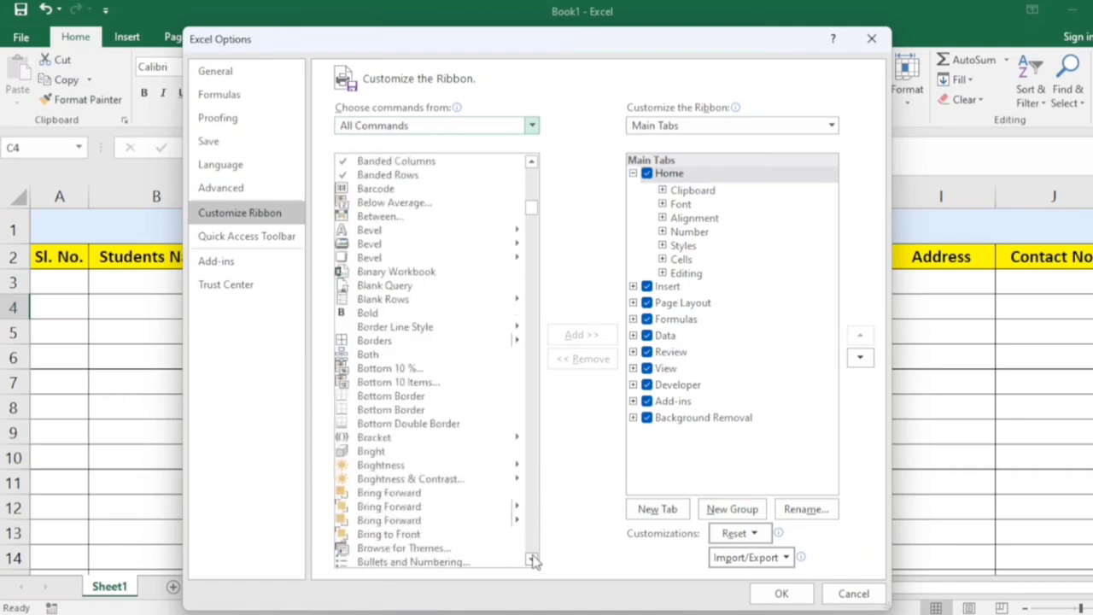
{"action": "scroll", "coordinate": [531, 560], "scroll_direction": "down", "scroll_amount": 1}
{"action": "scroll", "coordinate": [531, 559], "scroll_direction": "down", "scroll_amount": 1}
{"action": "scroll", "coordinate": [532, 561], "scroll_direction": "down", "scroll_amount": 3}
{"action": "scroll", "coordinate": [534, 563], "scroll_direction": "down", "scroll_amount": 3}
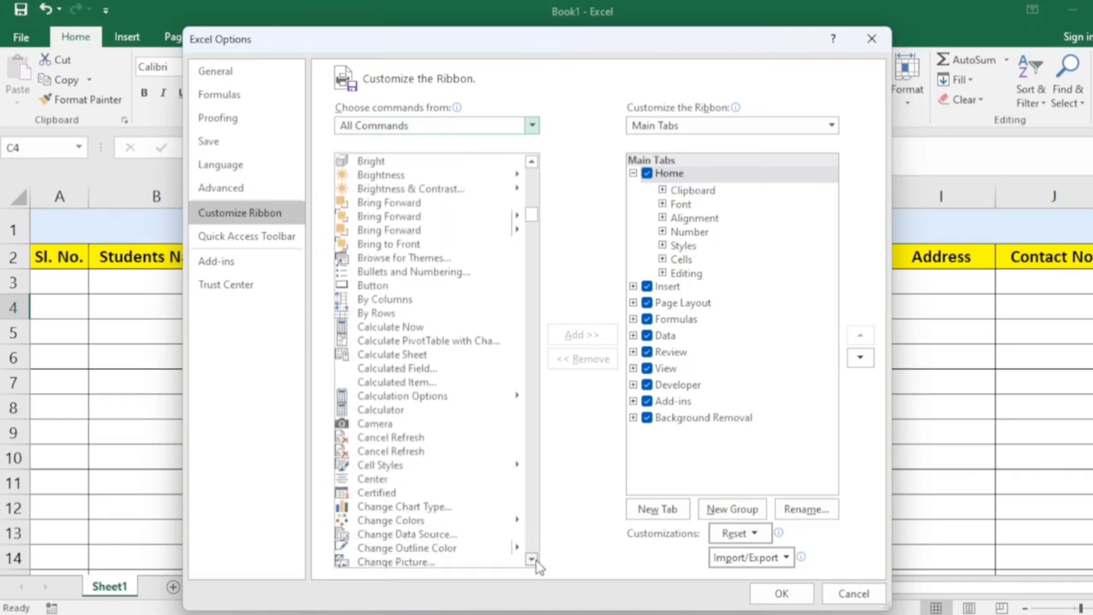
{"action": "scroll", "coordinate": [536, 565], "scroll_direction": "down", "scroll_amount": 3}
{"action": "scroll", "coordinate": [537, 565], "scroll_direction": "down", "scroll_amount": 3}
{"action": "scroll", "coordinate": [537, 566], "scroll_direction": "down", "scroll_amount": 3}
{"action": "scroll", "coordinate": [536, 565], "scroll_direction": "down", "scroll_amount": 3}
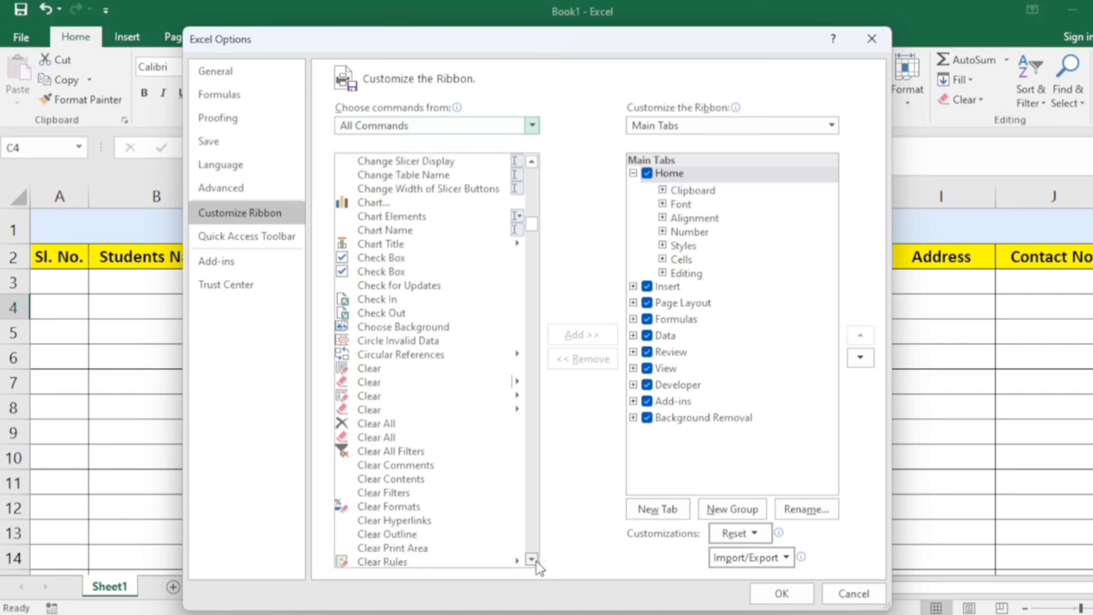
{"action": "scroll", "coordinate": [532, 560], "scroll_direction": "down", "scroll_amount": 3}
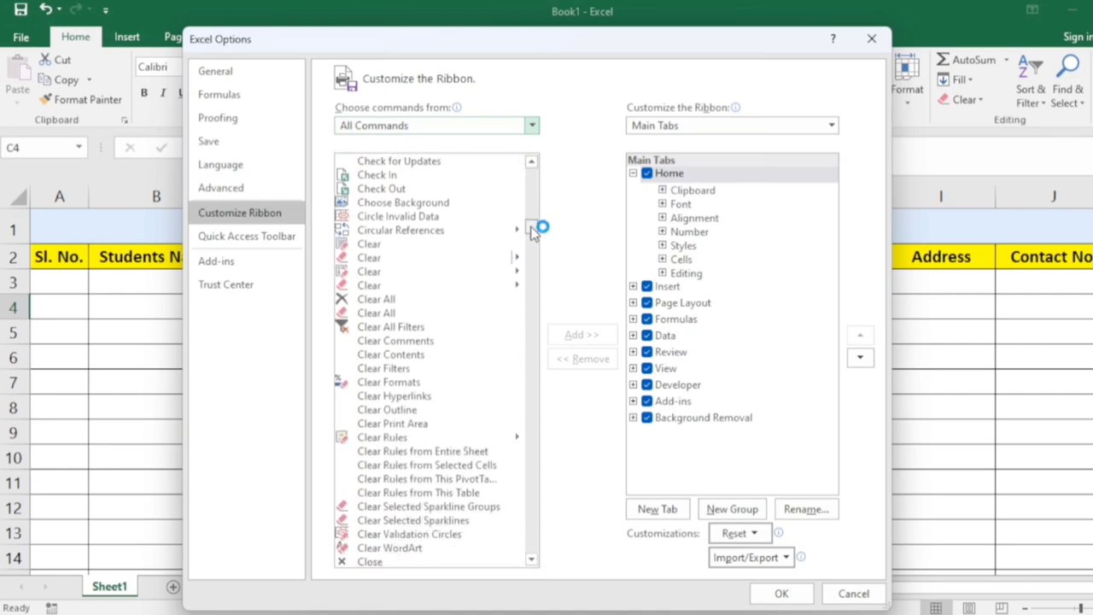
{"action": "left_click_drag", "start_coordinate": [531, 229], "coordinate": [546, 303]}
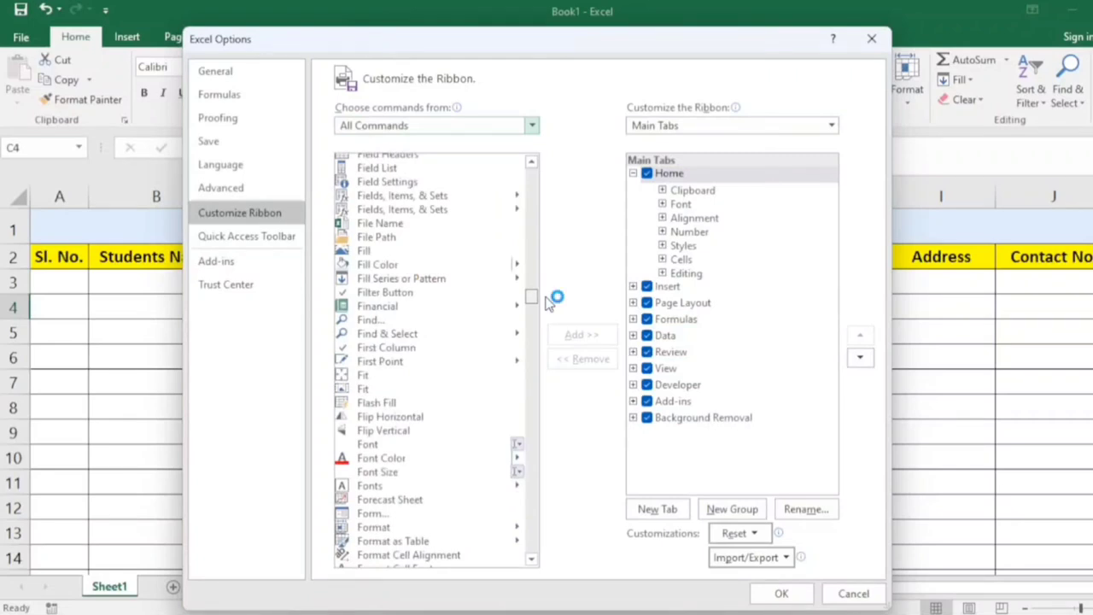
{"action": "left_click", "coordinate": [373, 513]}
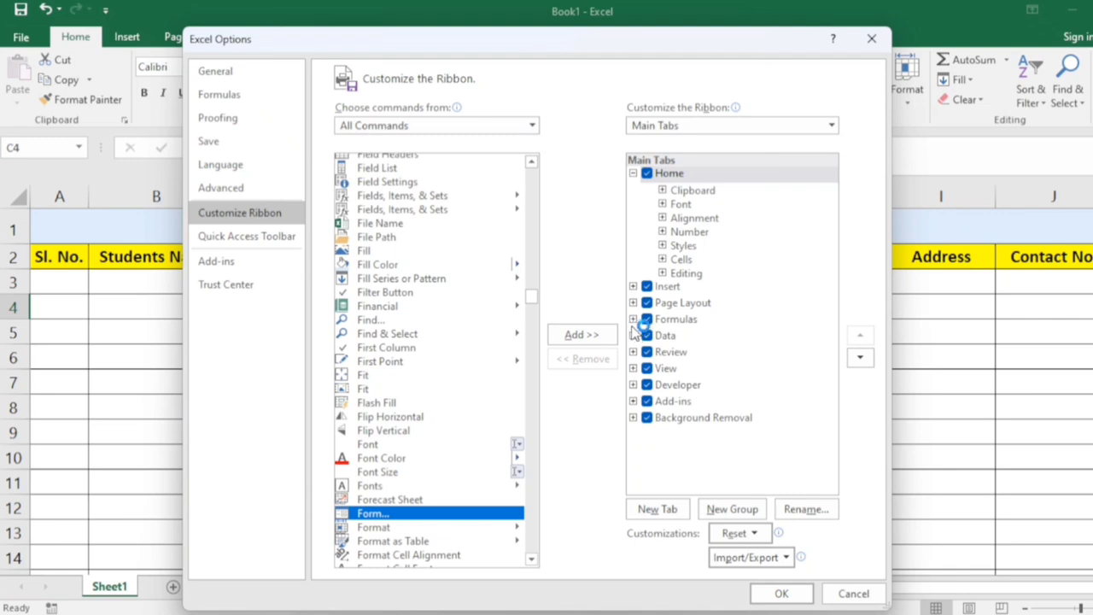
- Try adding Form, dismiss the custom-group warning, and create a New Group under Home
{"action": "left_click", "coordinate": [582, 335]}
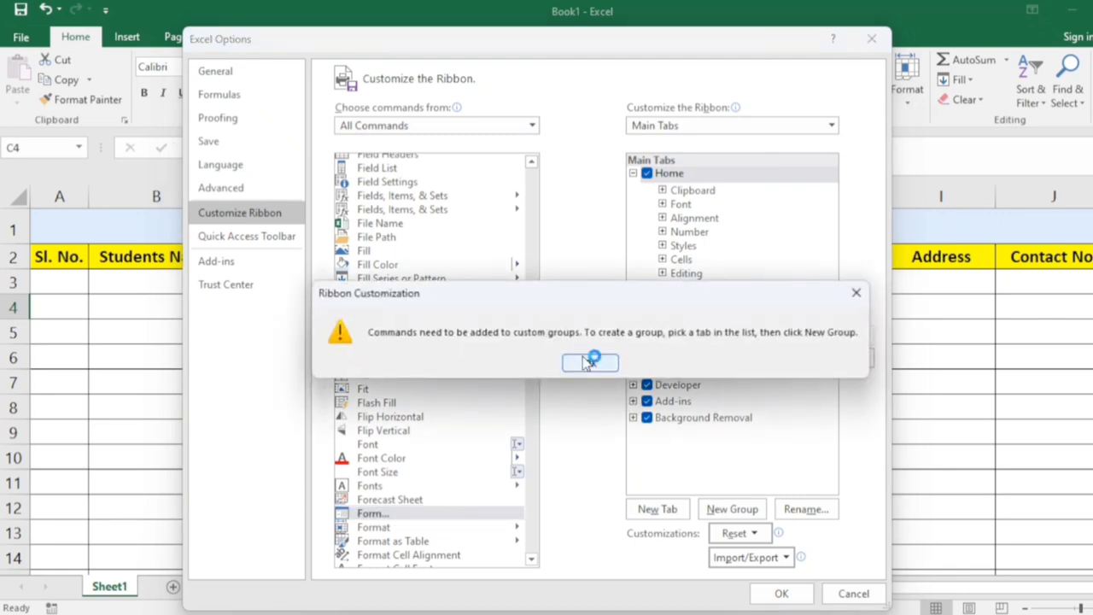
{"action": "left_click", "coordinate": [589, 363]}
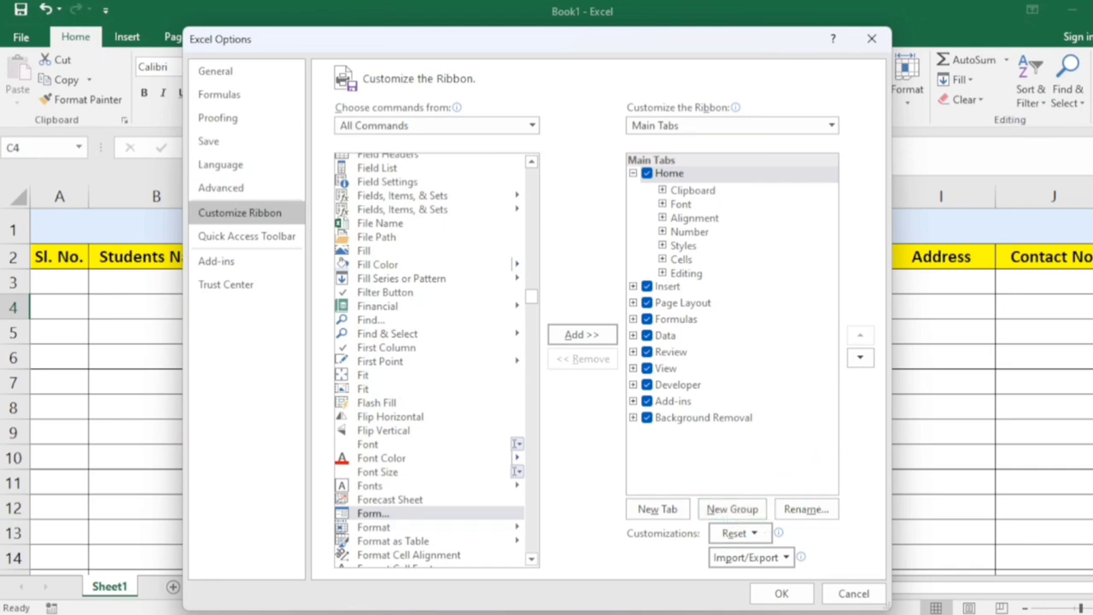
{"action": "left_click", "coordinate": [720, 510]}
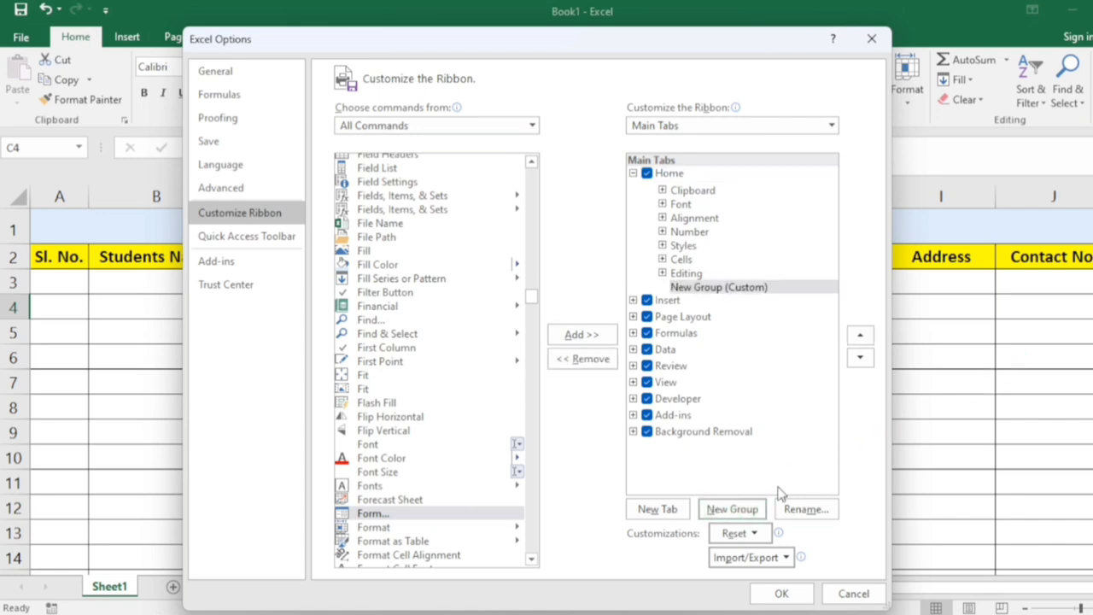
- Start renaming the new group, clearing its default display name
{"action": "right_click", "coordinate": [701, 292]}
{"action": "left_click", "coordinate": [748, 343]}
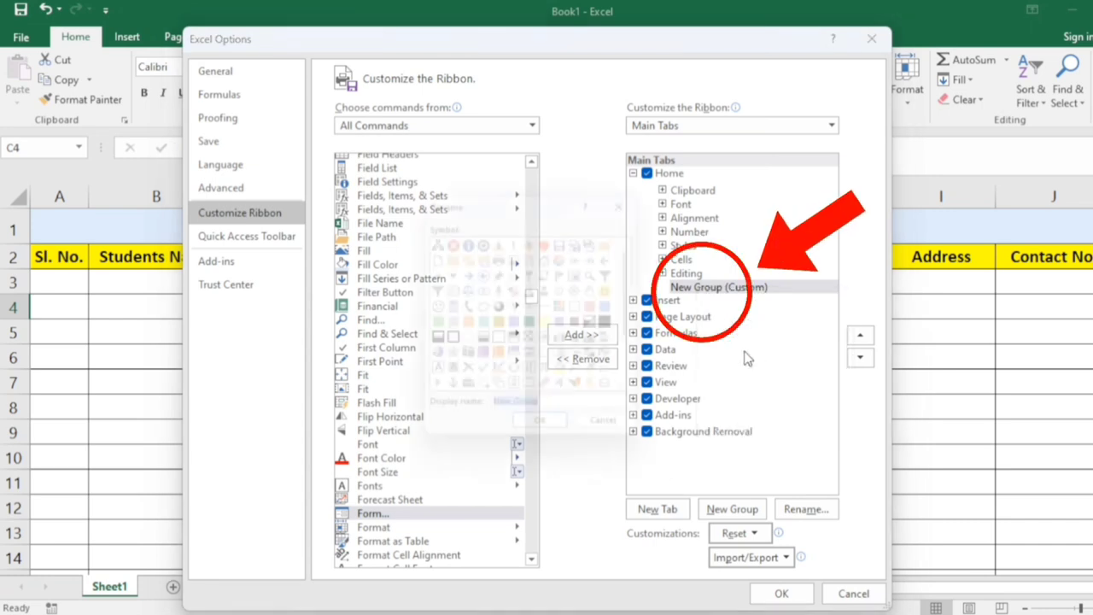
{"action": "key", "text": "BackSpace"}
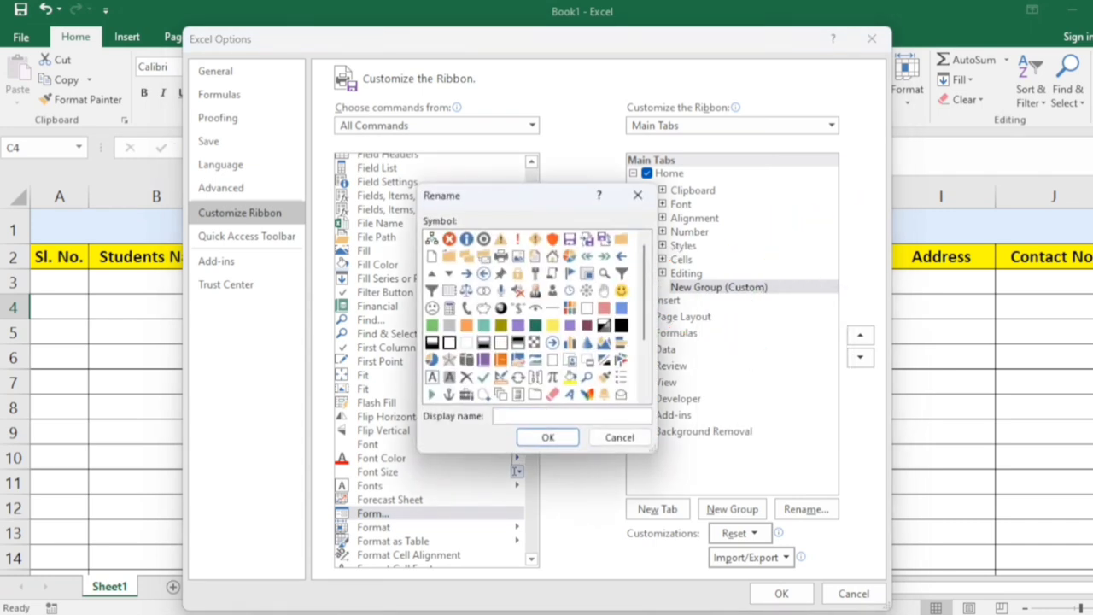
{"action": "type", "text": "fOR"}
{"action": "key", "text": "BackSpace"}
- Confirm the group name Form, add the Form... command into it, and close Excel Options with OK
{"action": "left_click", "coordinate": [553, 438]}
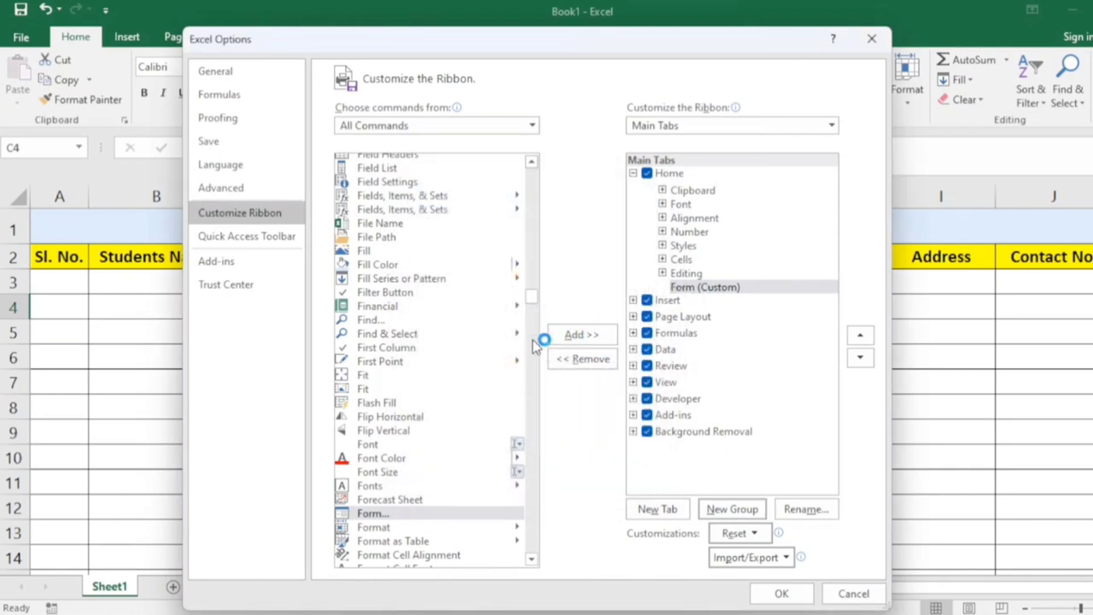
{"action": "left_click", "coordinate": [368, 515]}
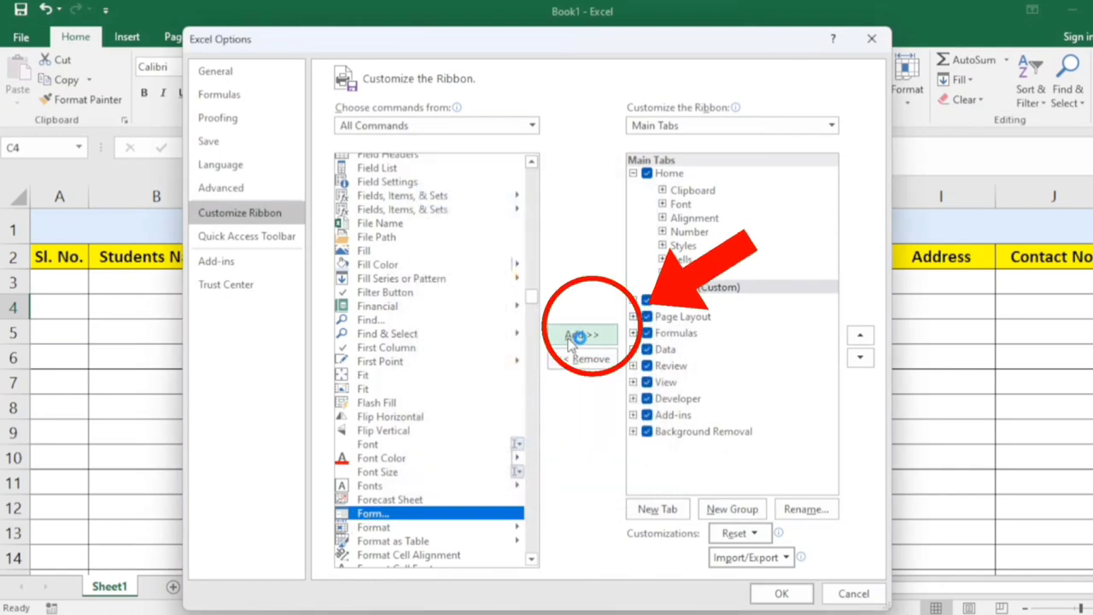
{"action": "left_click", "coordinate": [583, 334]}
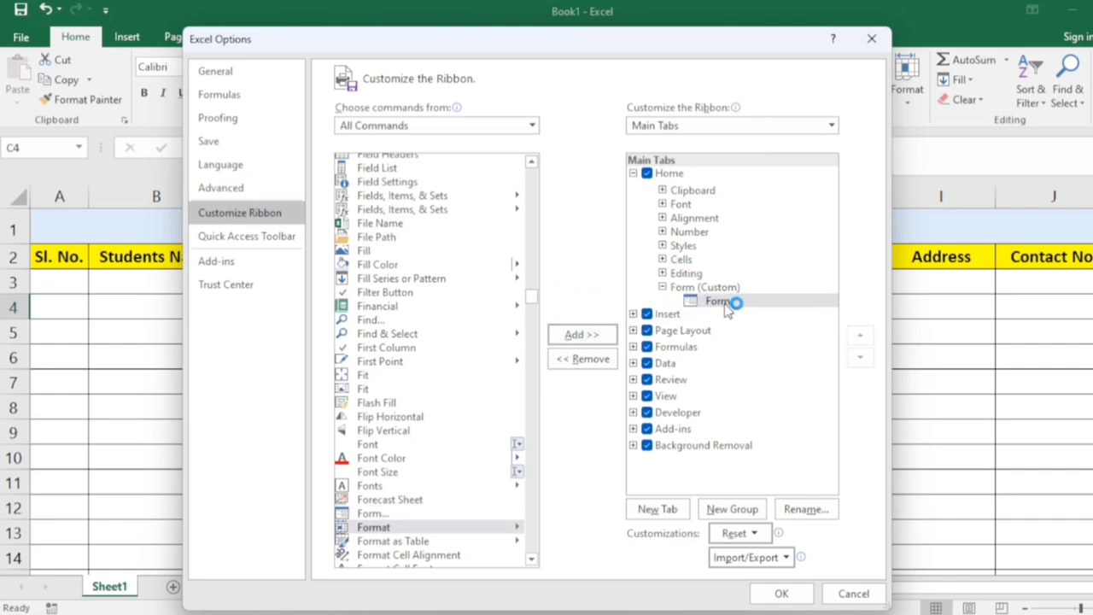
{"action": "left_click", "coordinate": [781, 594]}
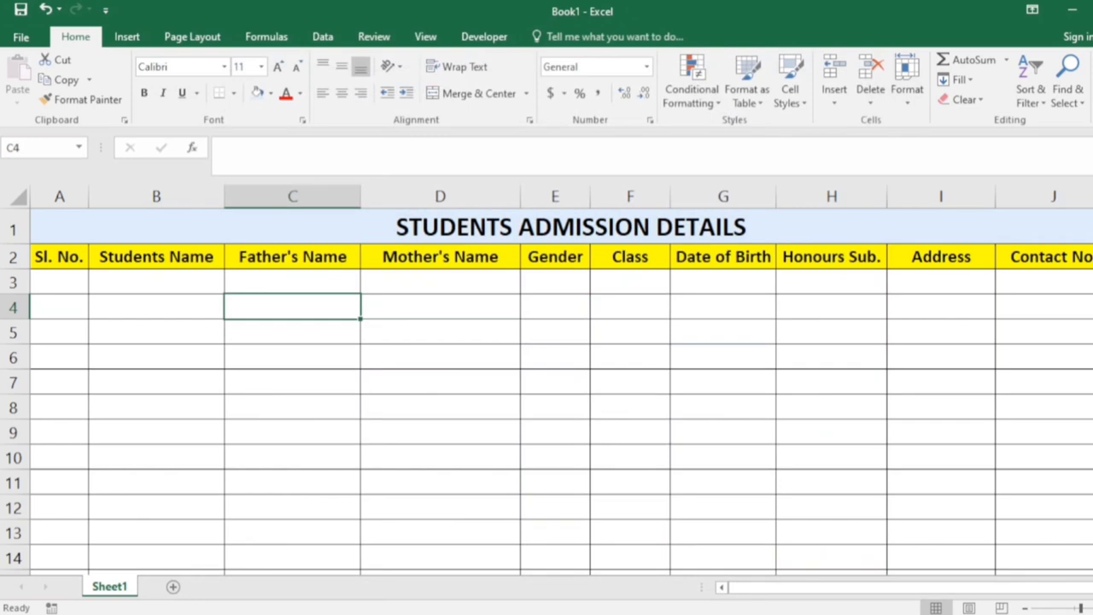
- Enter 1 and 2 in A3:A4 and trial-fill the number series down column A
{"action": "left_click", "coordinate": [186, 422]}
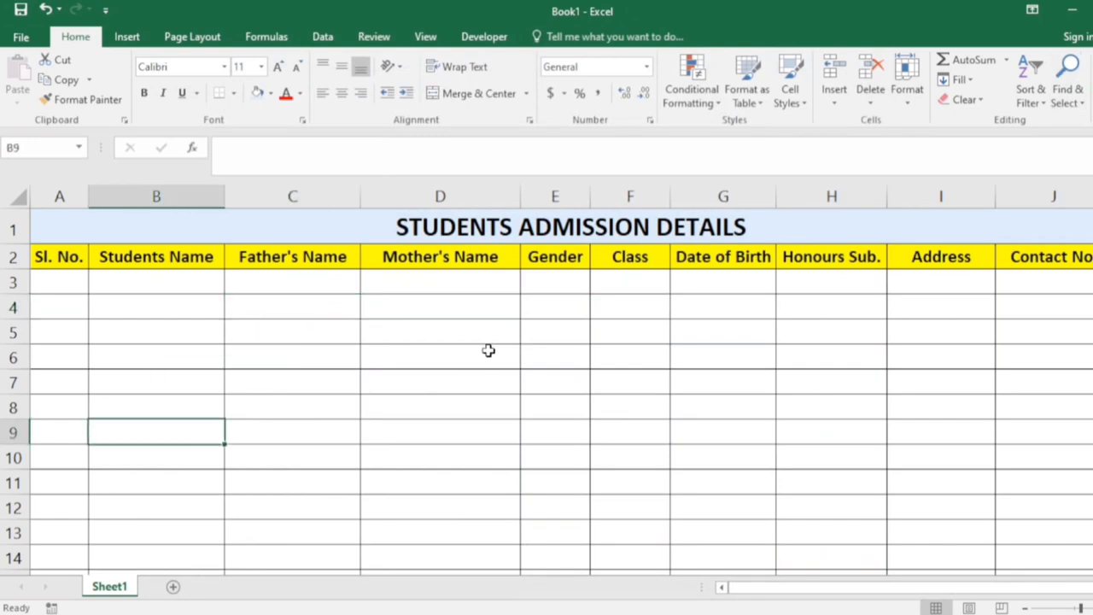
{"action": "scroll", "coordinate": [259, 380], "scroll_direction": "up", "scroll_amount": 2, "text": "ctrl"}
{"action": "scroll", "coordinate": [261, 380], "scroll_direction": "up", "scroll_amount": 1, "text": "ctrl"}
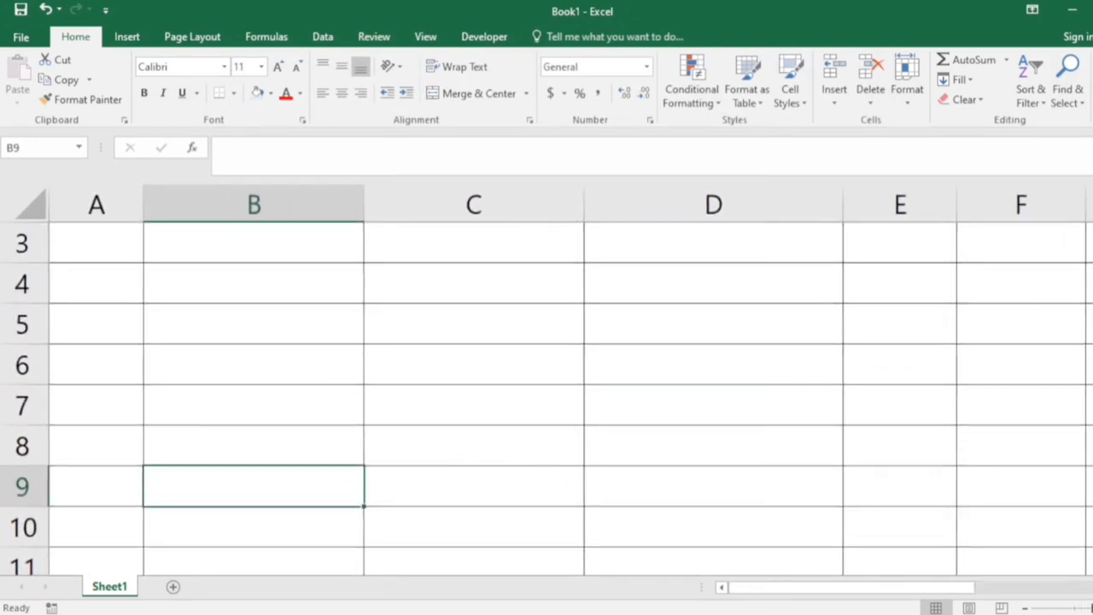
{"action": "left_click_drag", "start_coordinate": [902, 588], "coordinate": [744, 584]}
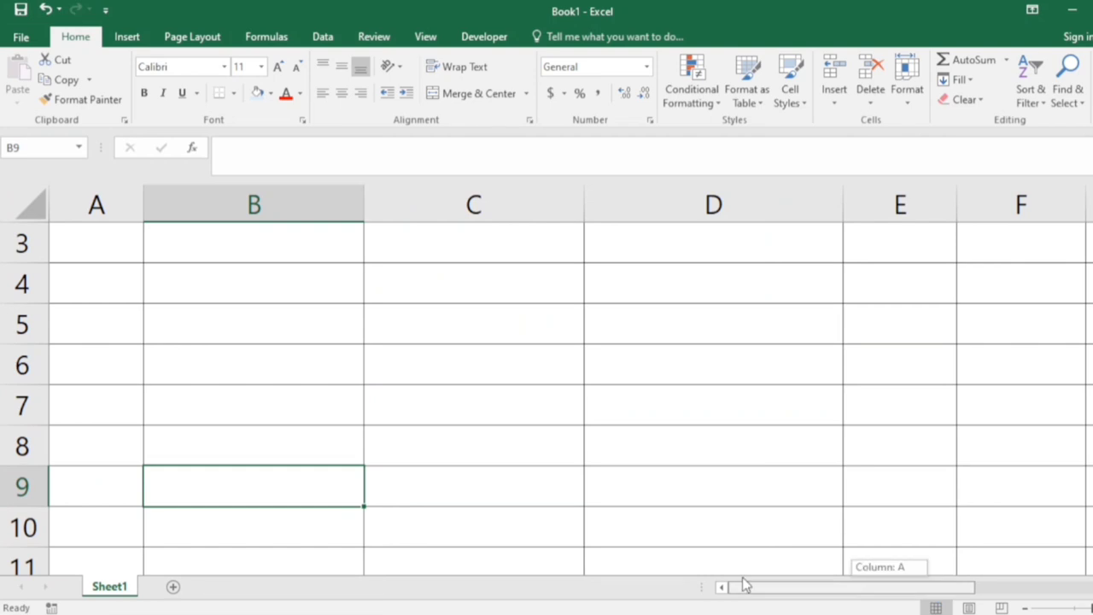
{"action": "scroll", "coordinate": [105, 349], "scroll_direction": "up", "scroll_amount": 1}
{"action": "left_click", "coordinate": [107, 341]}
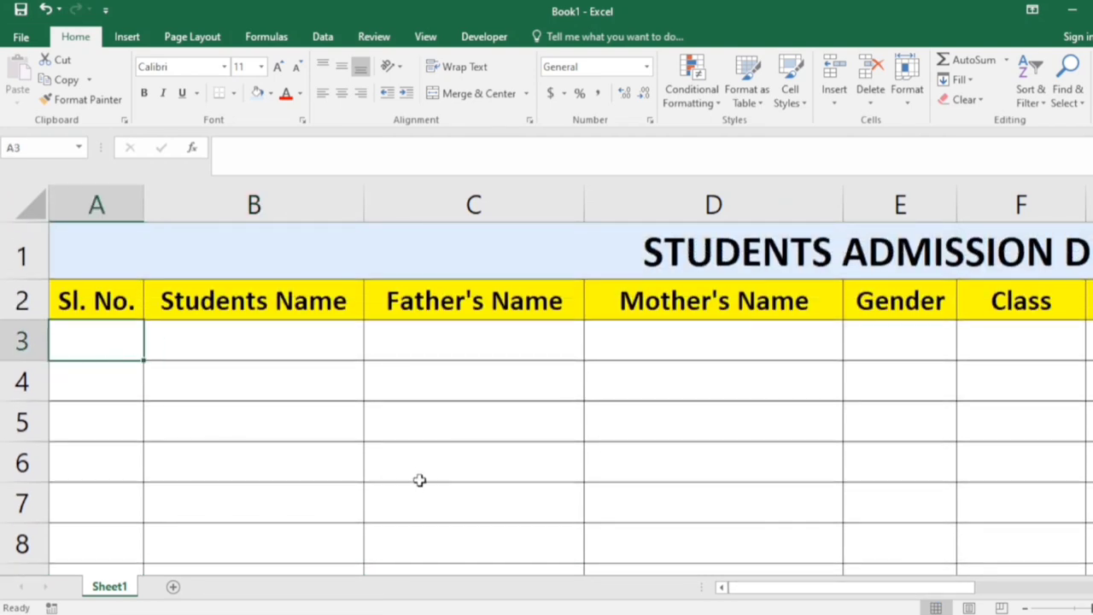
{"action": "type", "text": "1"}
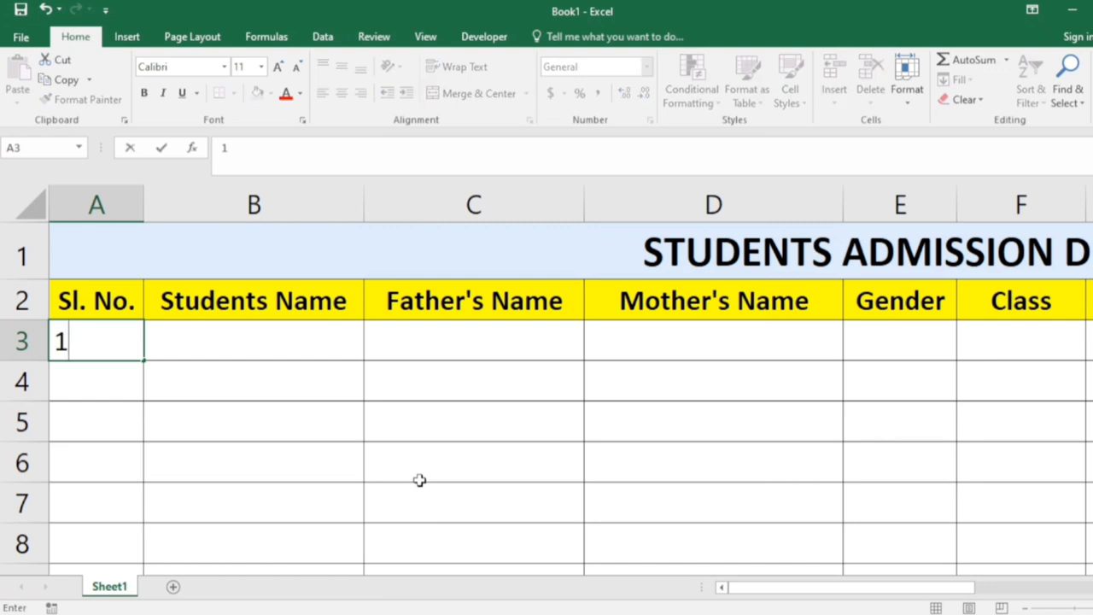
{"action": "key", "text": "Return"}
{"action": "type", "text": "2"}
{"action": "key", "text": "Return"}
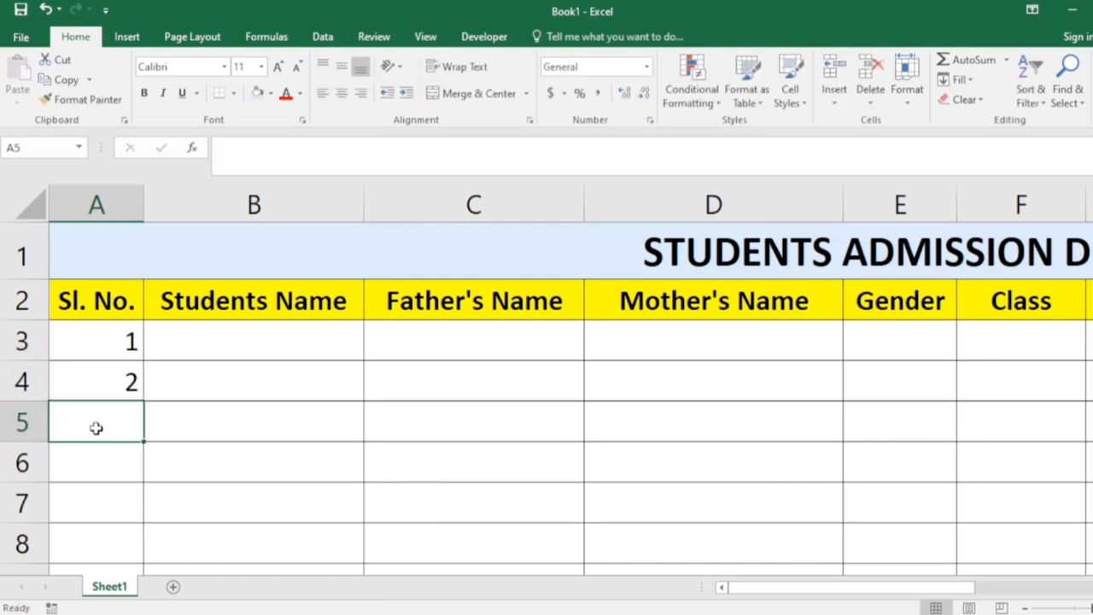
{"action": "left_click_drag", "start_coordinate": [91, 339], "coordinate": [110, 385]}
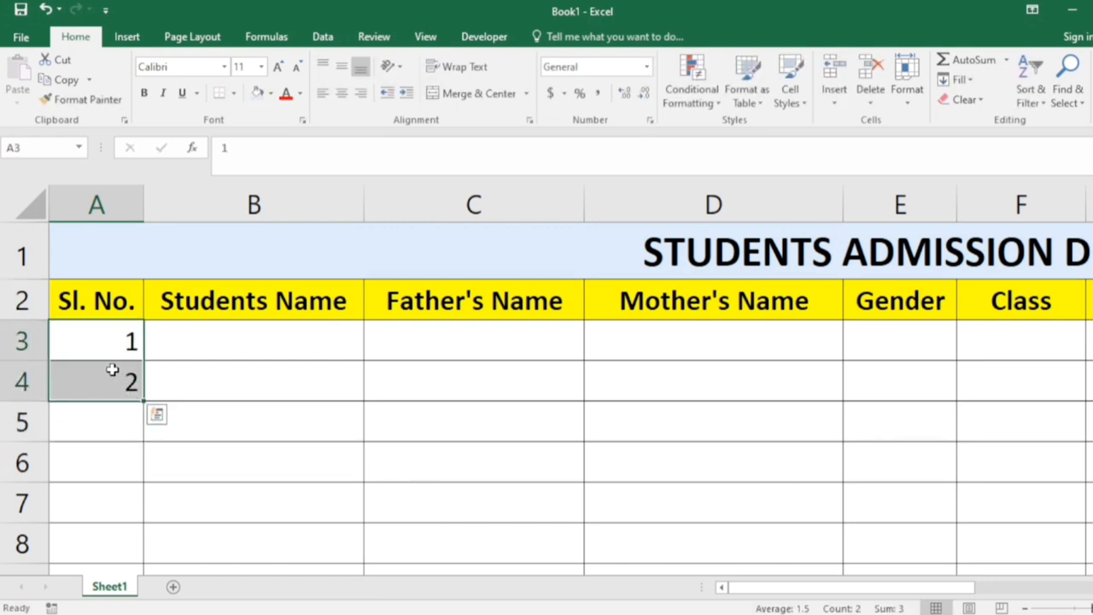
{"action": "left_click_drag", "start_coordinate": [146, 400], "coordinate": [174, 485]}
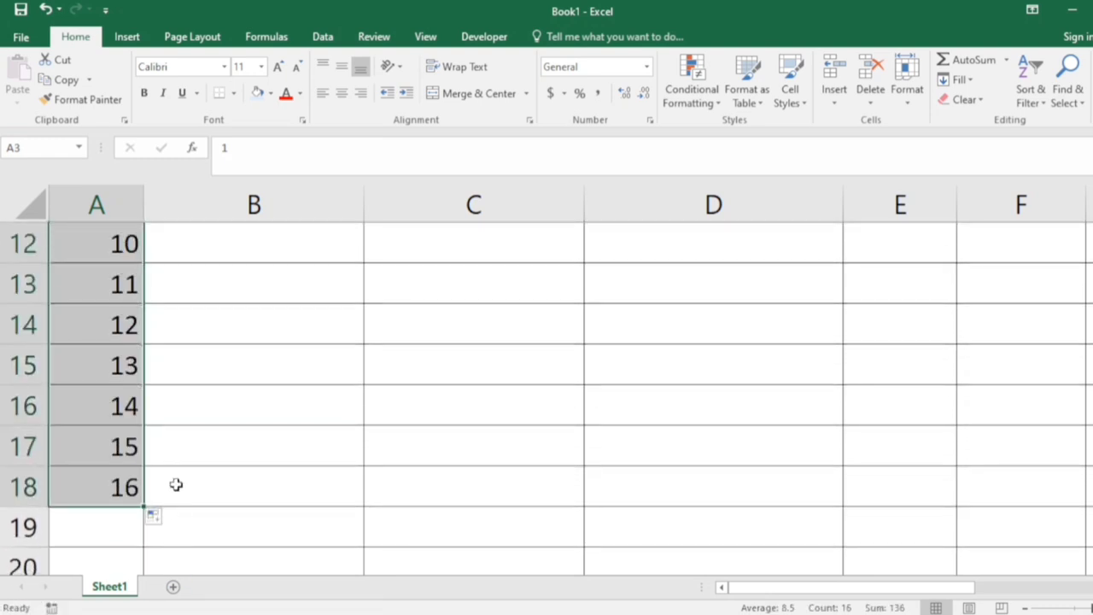
{"action": "scroll", "coordinate": [171, 486], "scroll_direction": "up", "scroll_amount": 4}
- Replace the trial fill with serial numbers 1–18 filled from A3 down to A20
{"action": "key", "text": "ctrl+z"}
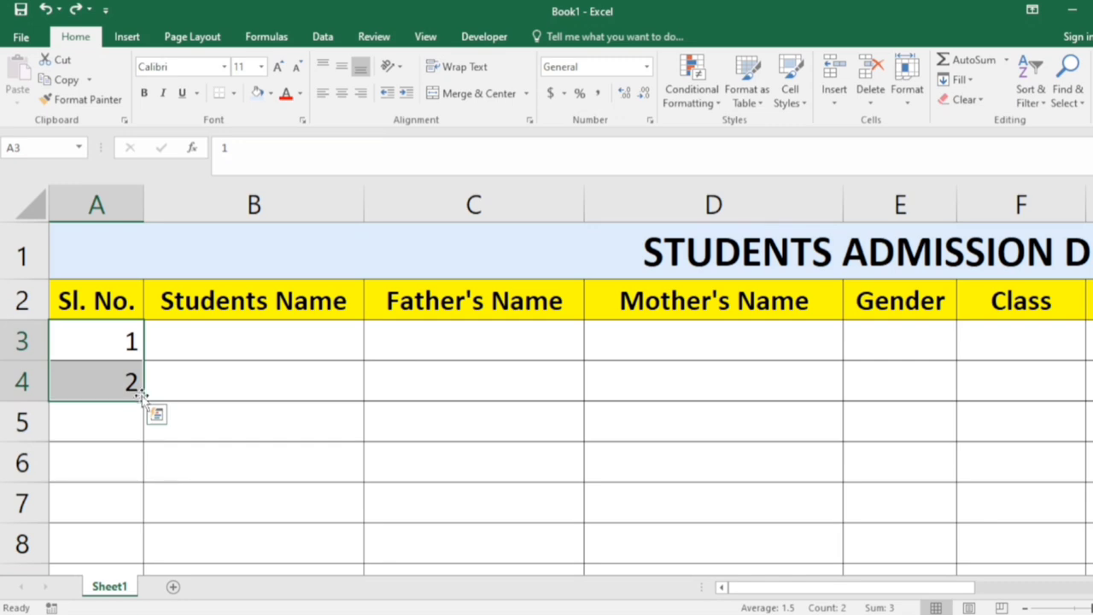
{"action": "key", "text": "ctrl+z"}
{"action": "left_click", "coordinate": [261, 451]}
{"action": "left_click", "coordinate": [111, 346]}
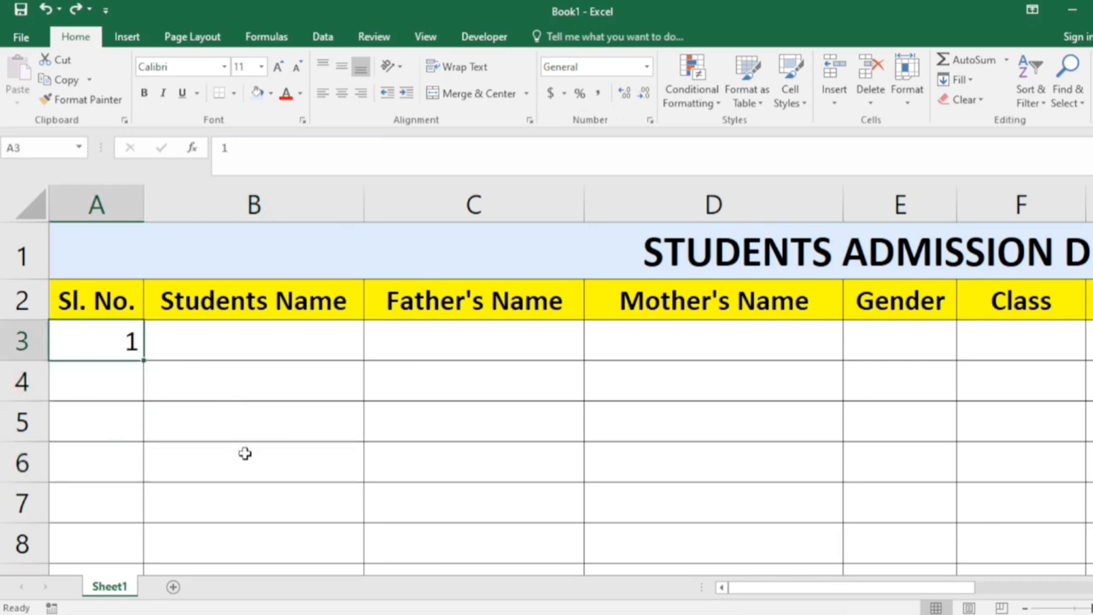
{"action": "scroll", "coordinate": [222, 453], "scroll_direction": "down", "scroll_amount": 2}
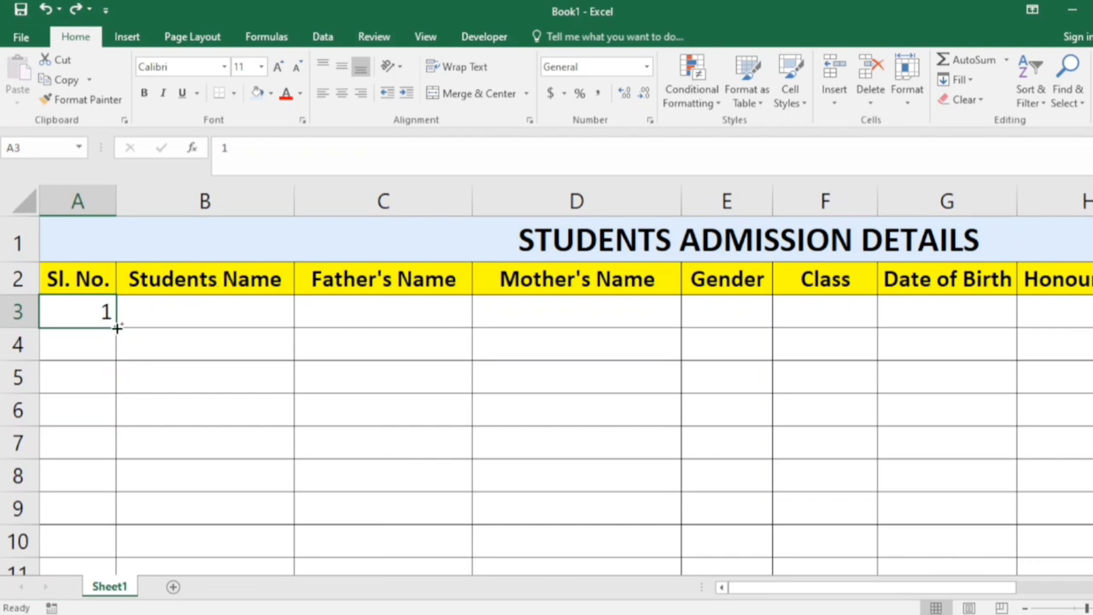
{"action": "left_click_drag", "start_coordinate": [117, 327], "coordinate": [146, 490]}
{"action": "scroll", "coordinate": [153, 484], "scroll_direction": "up", "scroll_amount": 4}
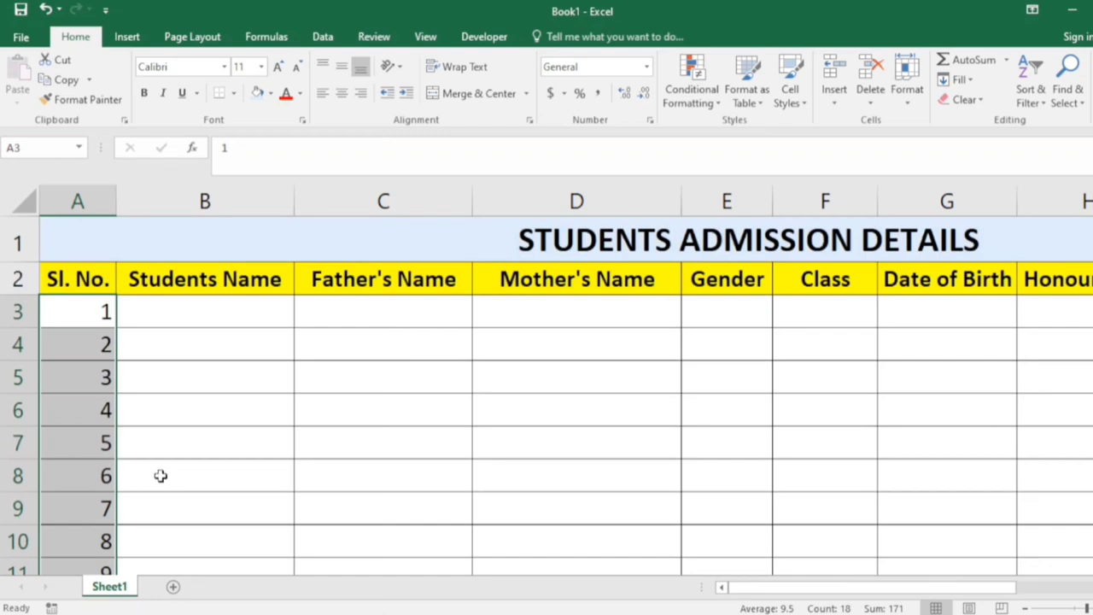
- Centre the serial numbers in their cells
{"action": "left_click", "coordinate": [341, 93]}
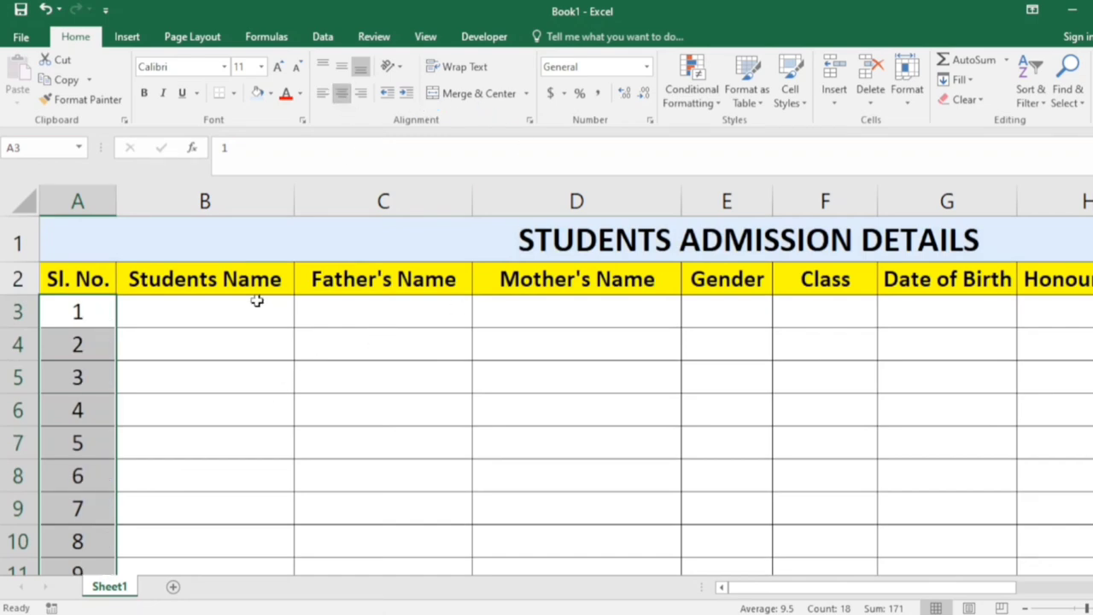
{"action": "left_click", "coordinate": [244, 307]}
{"action": "scroll", "coordinate": [596, 444], "scroll_direction": "down", "scroll_amount": 5}
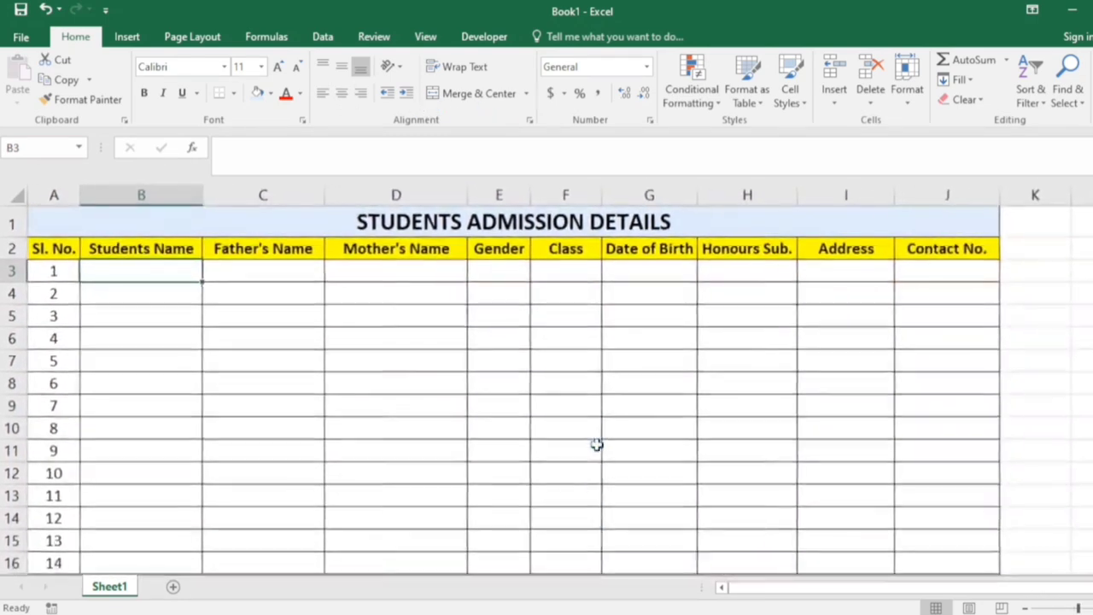
{"action": "scroll", "coordinate": [605, 441], "scroll_direction": "up", "scroll_amount": 1}
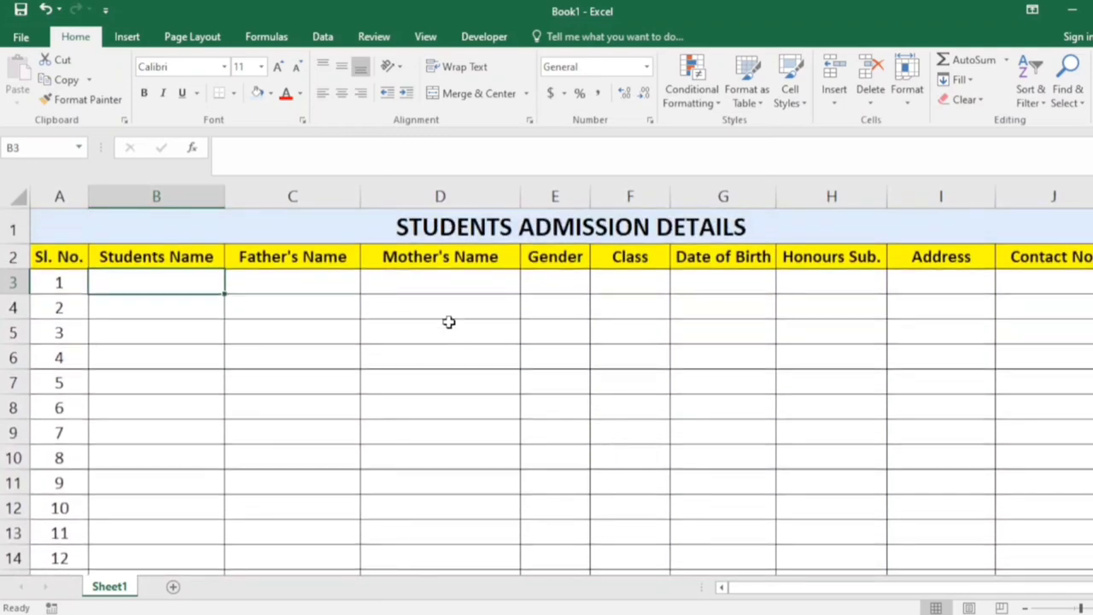
- Open the data form for headings Students Name to Contact No., accepting the first row as labels
{"action": "left_click_drag", "start_coordinate": [155, 256], "coordinate": [1027, 263]}
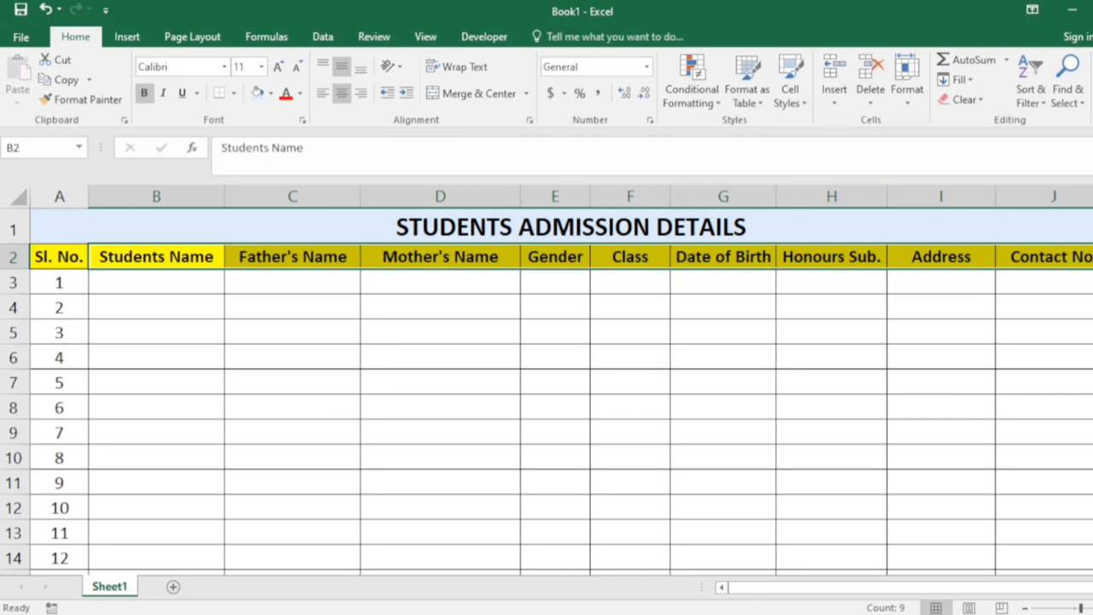
{"action": "key", "text": "ctrl+shift+l"}
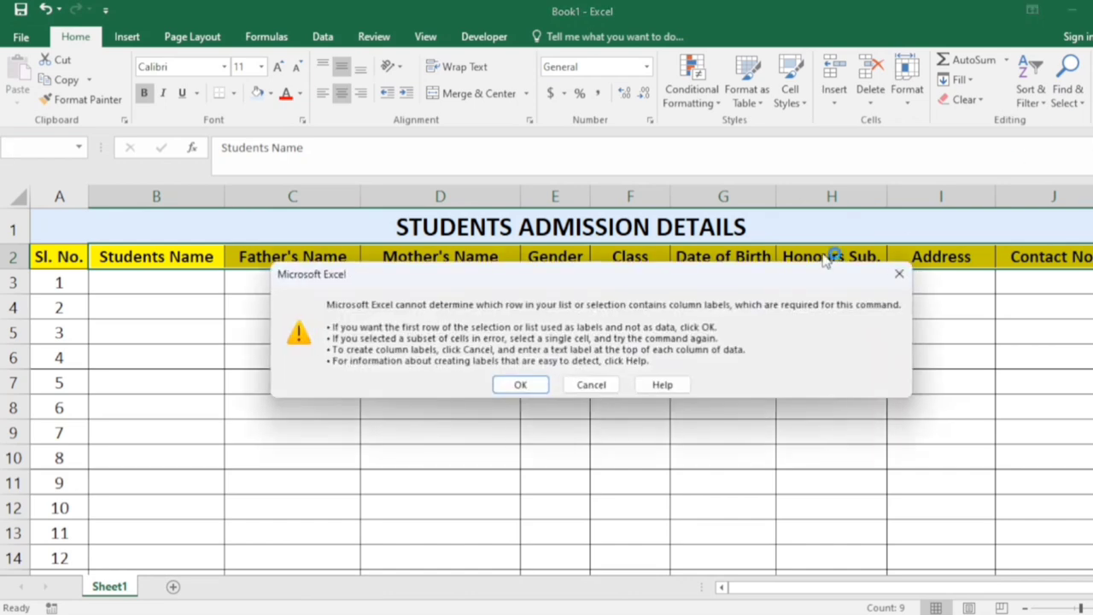
{"action": "left_click", "coordinate": [517, 386]}
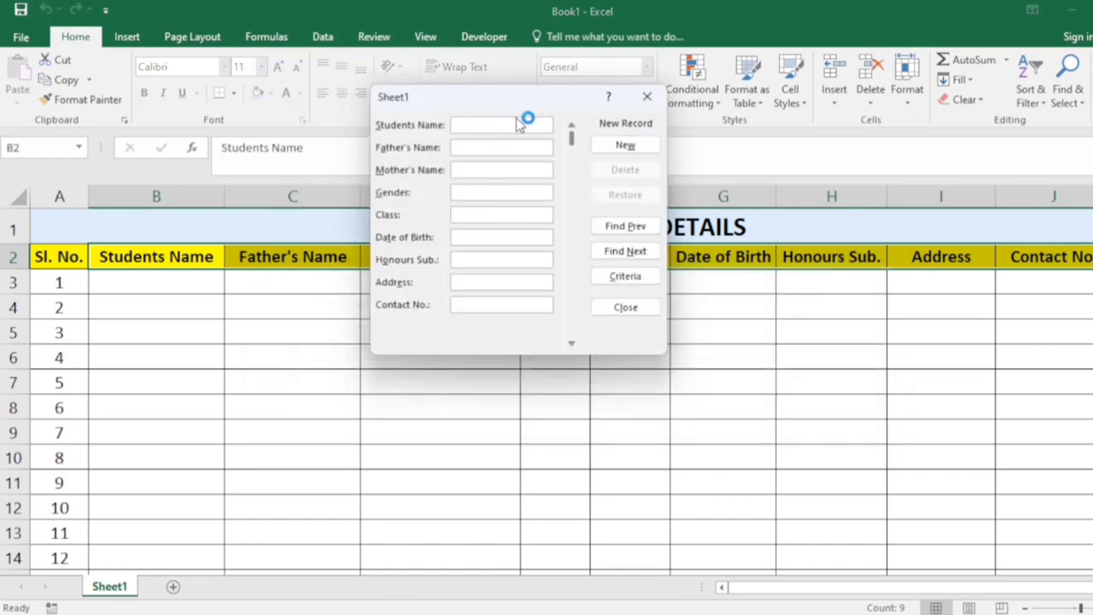
- Enter the first student's names, gender, class X, birth date, subject, address and contact number, then add the record
{"action": "left_click_drag", "start_coordinate": [475, 91], "coordinate": [830, 105]}
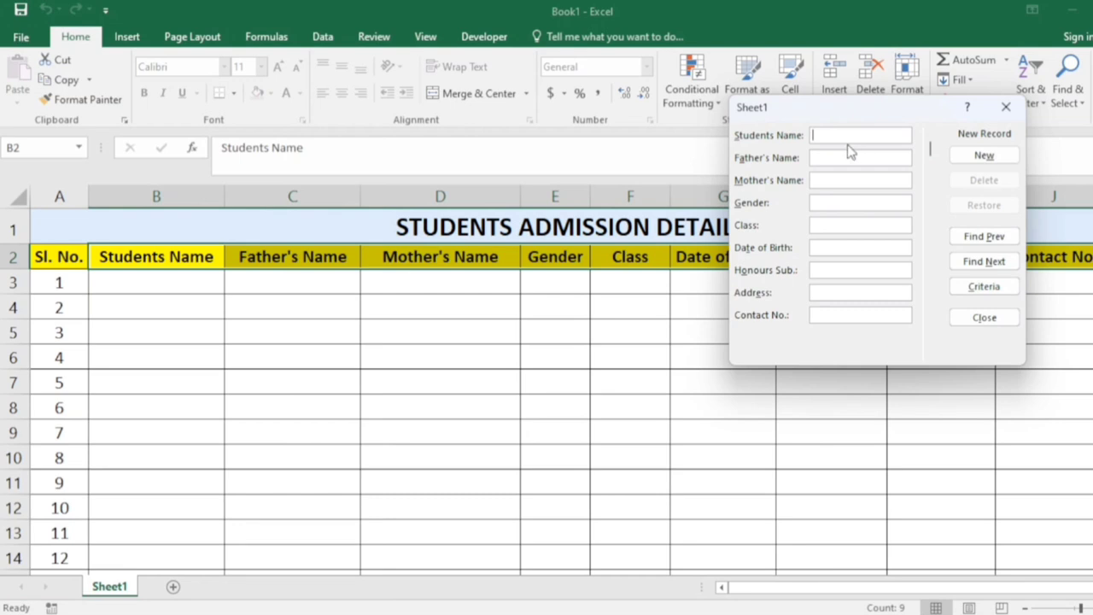
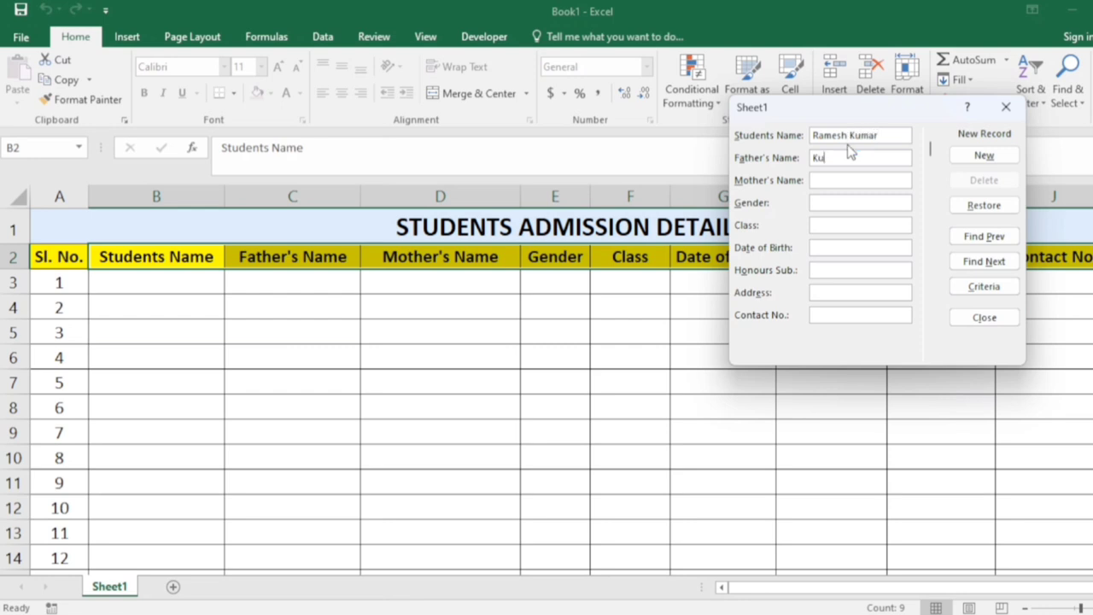
{"action": "key", "text": "Tab"}
{"action": "type", "text": "12"}
{"action": "type", "text": ".02."}
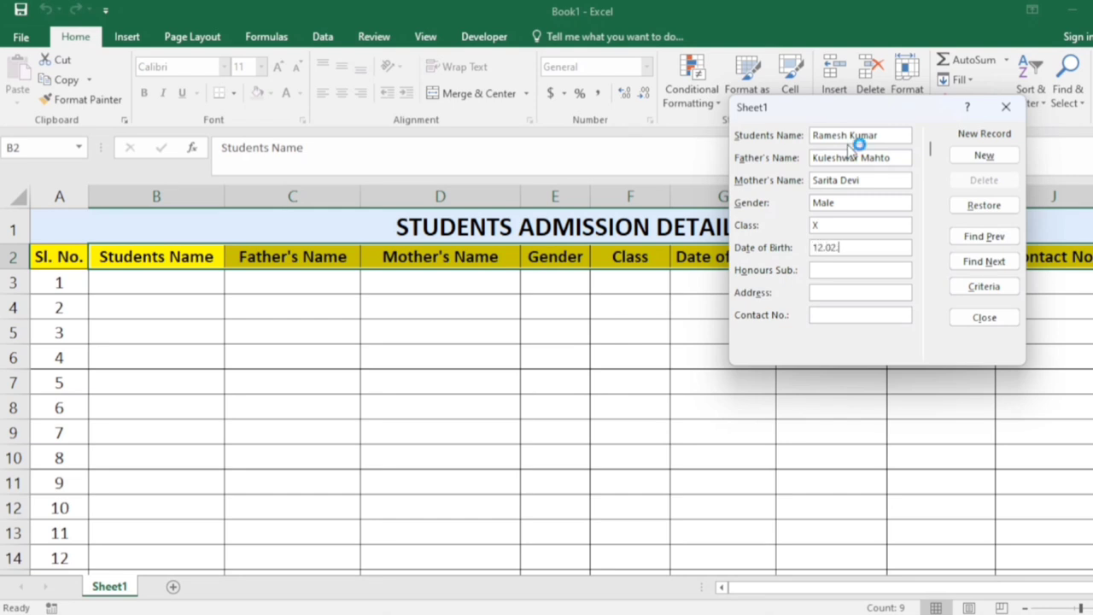
{"action": "type", "text": "03"}
{"action": "type", "text": "di"}
{"action": "type", "text": "kagaon"}
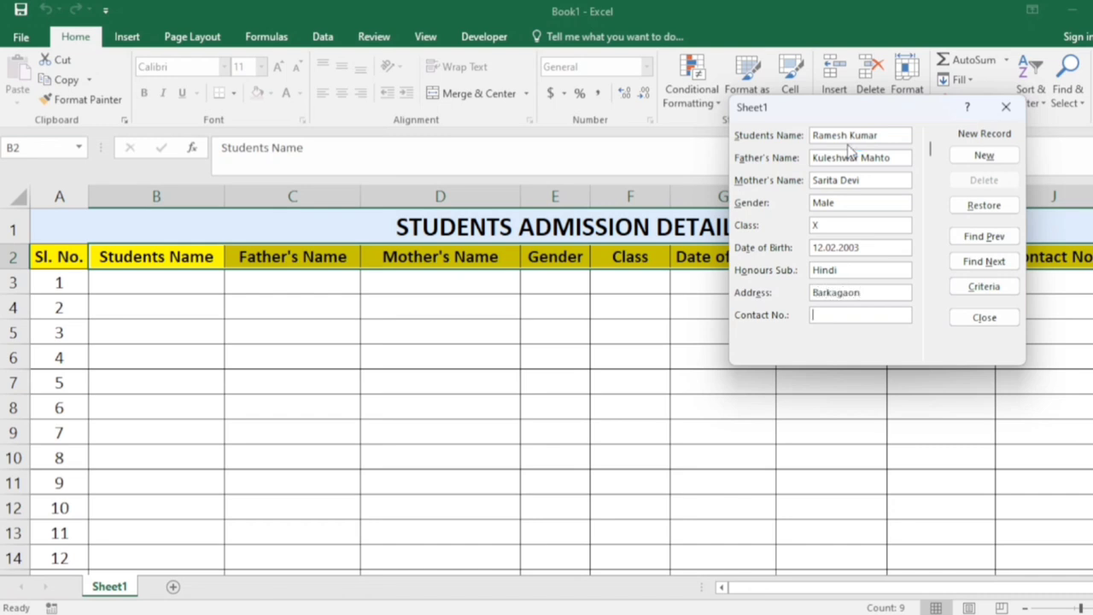
{"action": "type", "text": "87"}
{"action": "type", "text": "487"}
{"action": "key", "text": "Return"}
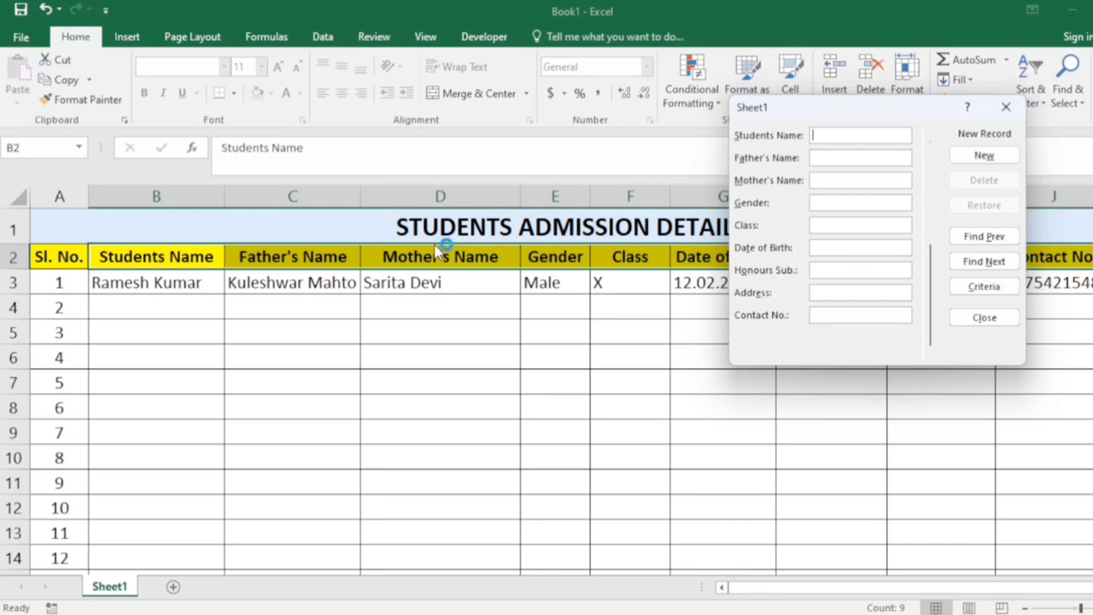
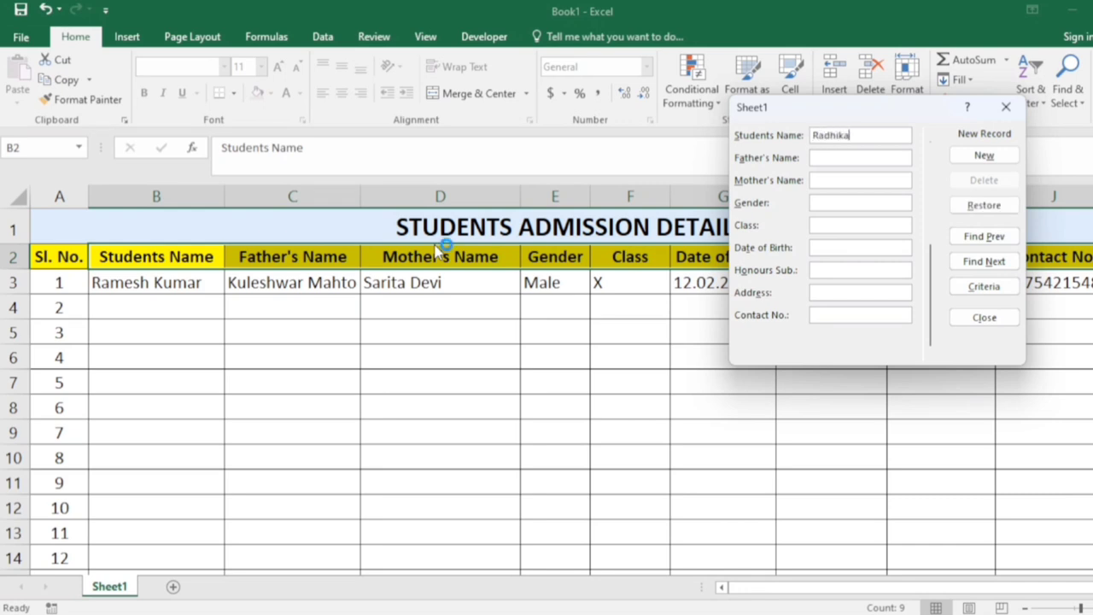
- Enter the second student's name, father's name and mother's name in the data form
{"action": "key", "text": "Tab"}
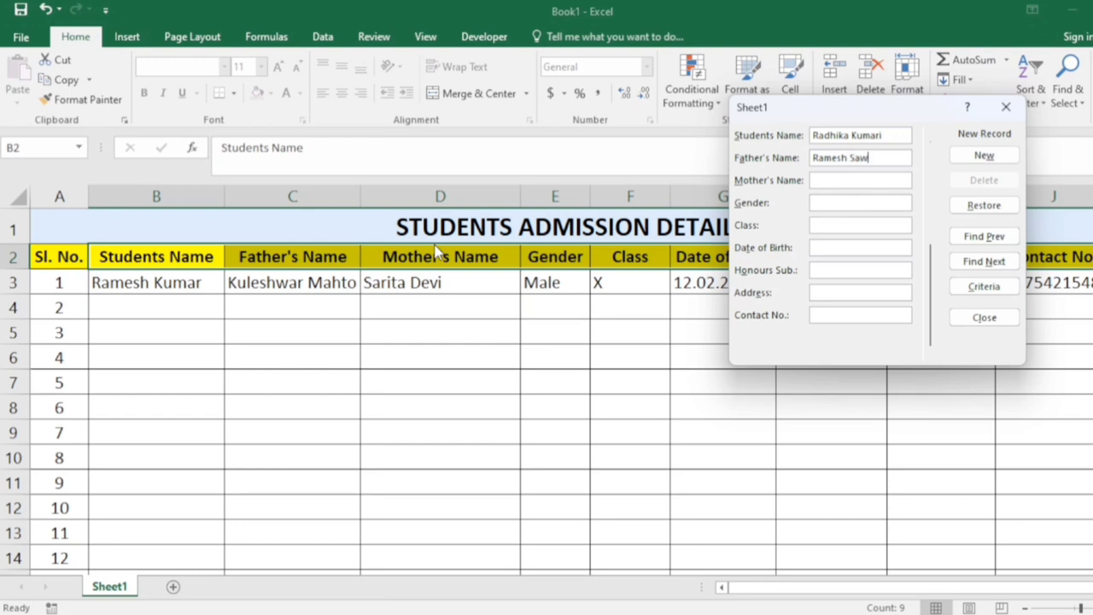
{"action": "key", "text": "Tab"}
{"action": "type", "text": "emale"}
- Fill in female, class Xi, birth date, English honours, address and contact number, then add the record
{"action": "key", "text": "Tab"}
{"action": "type", "text": "I"}
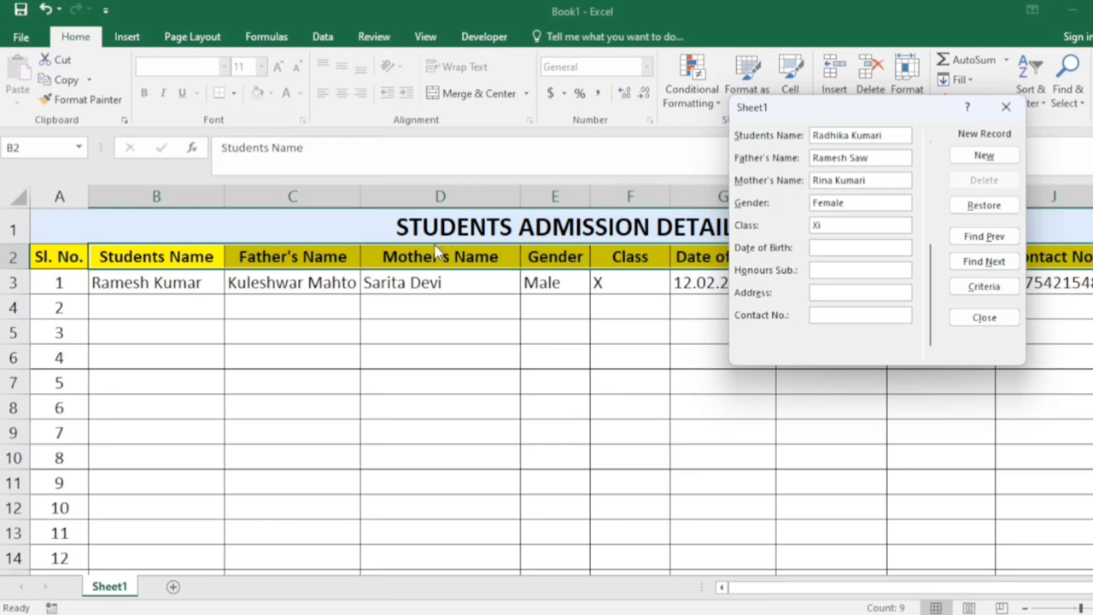
{"action": "type", "text": "05.06."}
{"action": "type", "text": "2005"}
{"action": "key", "text": "Tab"}
{"action": "type", "text": "En"}
{"action": "type", "text": "glish"}
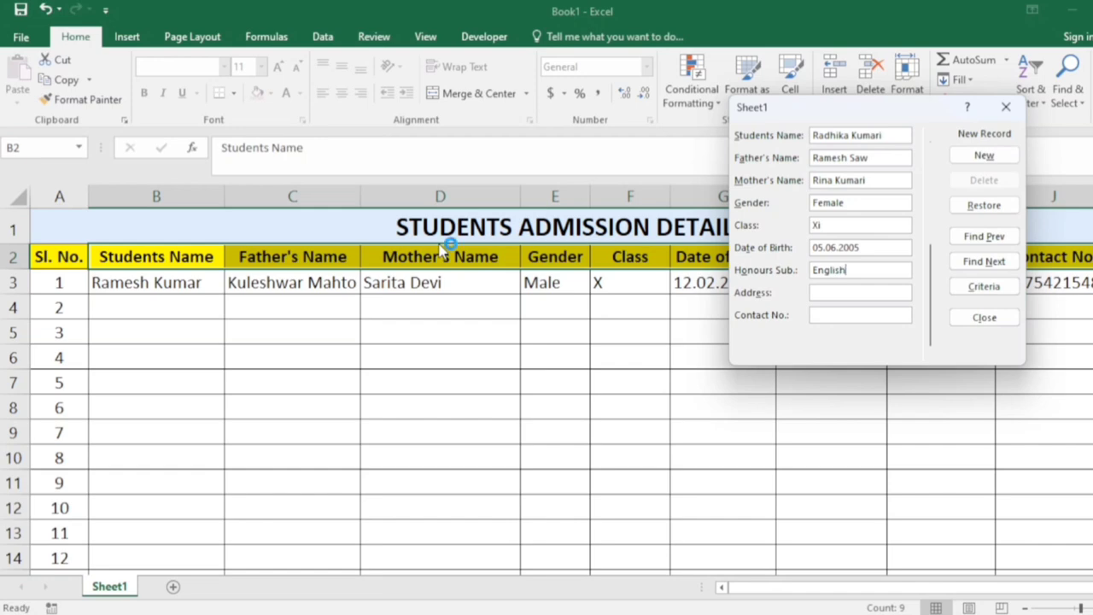
{"action": "key", "text": "Tab"}
{"action": "type", "text": "Gar"}
{"action": "type", "text": "rikalan"}
{"action": "key", "text": "Tab"}
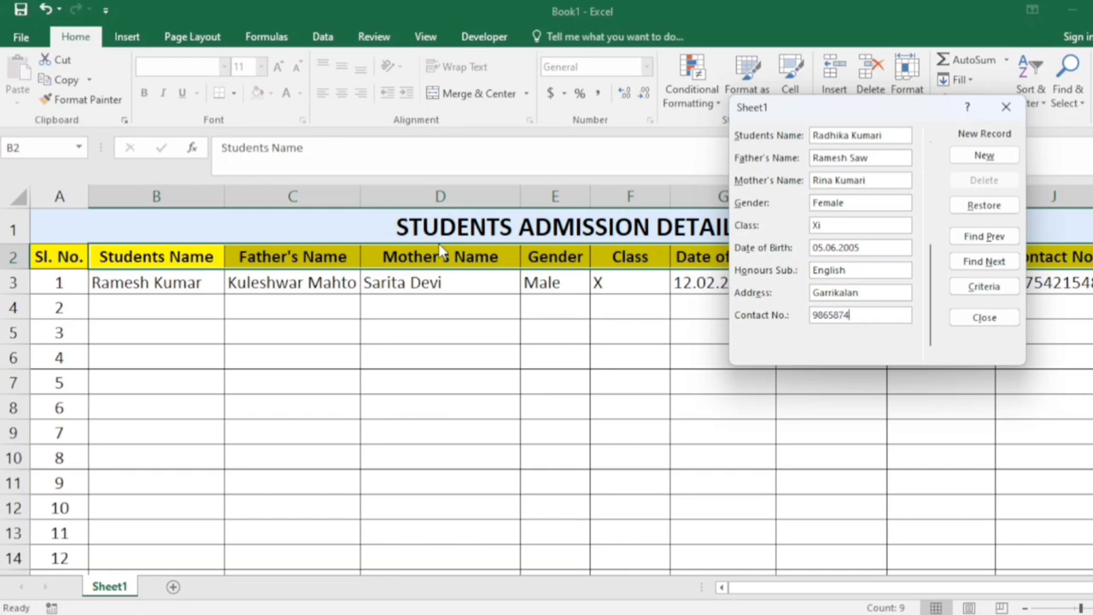
{"action": "key", "text": "Return"}
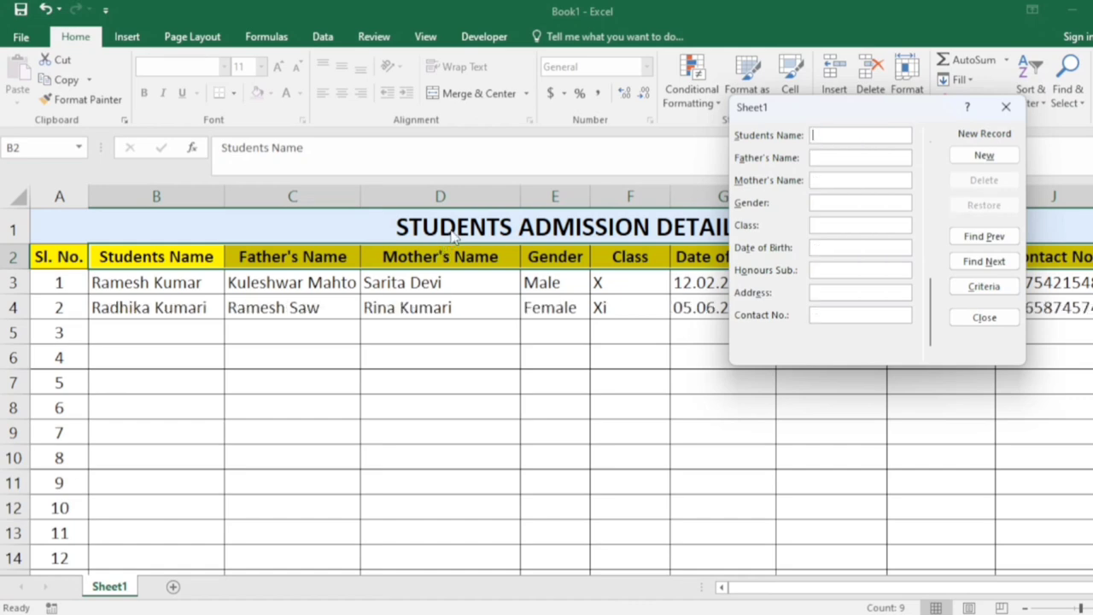
{"action": "left_click_drag", "start_coordinate": [876, 111], "coordinate": [805, 94]}
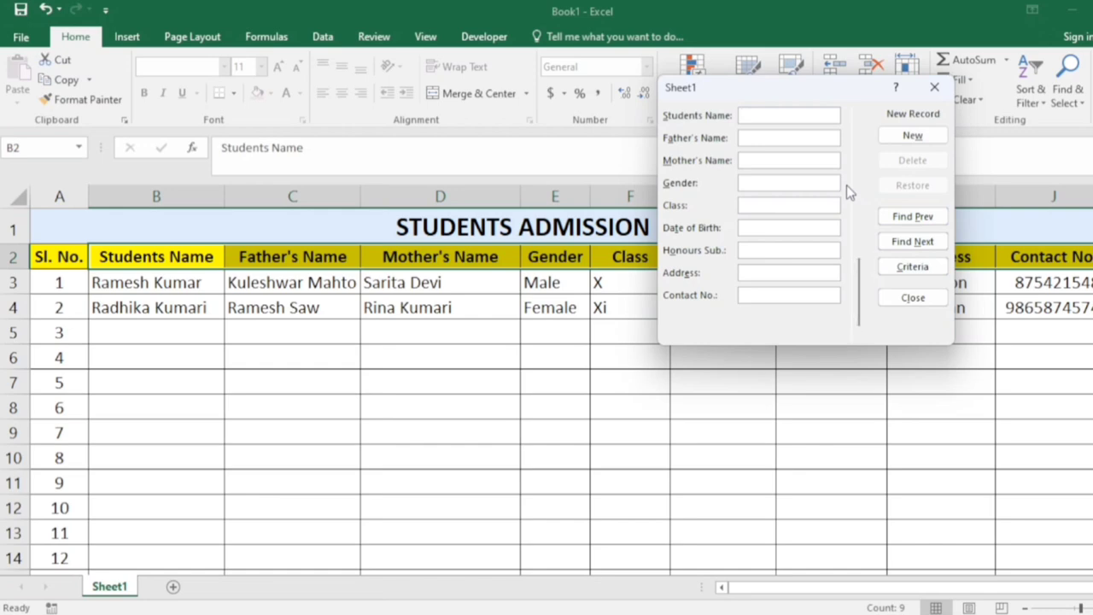
{"action": "left_click_drag", "start_coordinate": [818, 90], "coordinate": [912, 99]}
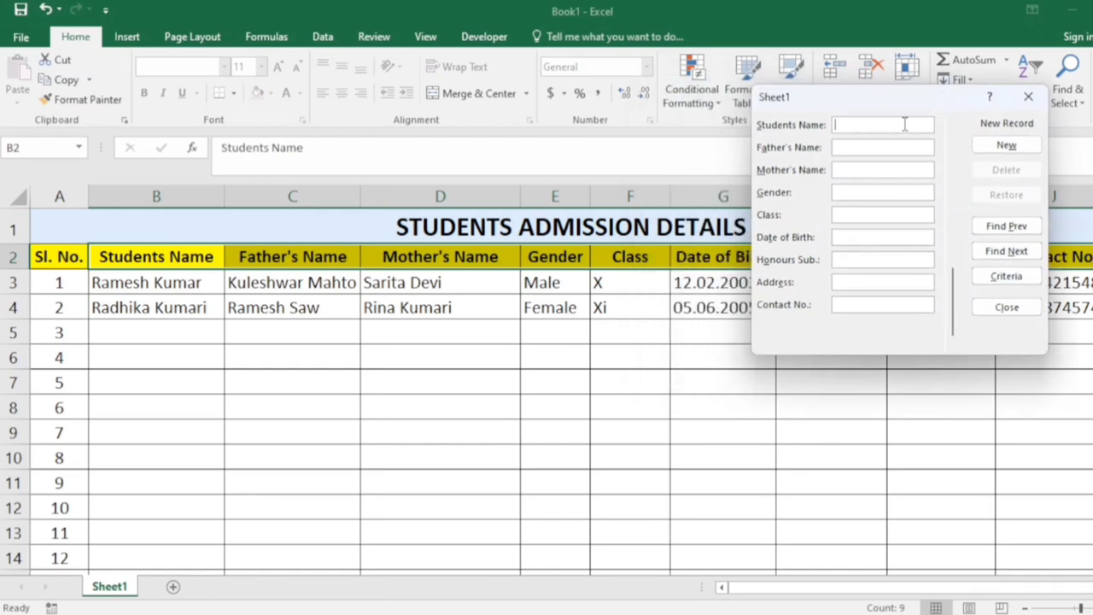
{"action": "mouse_move", "coordinate": [910, 103]}
{"action": "left_mouse_down"}
{"action": "mouse_move", "coordinate": [914, 126]}
{"action": "mouse_move", "coordinate": [918, 103]}
{"action": "left_mouse_up"}
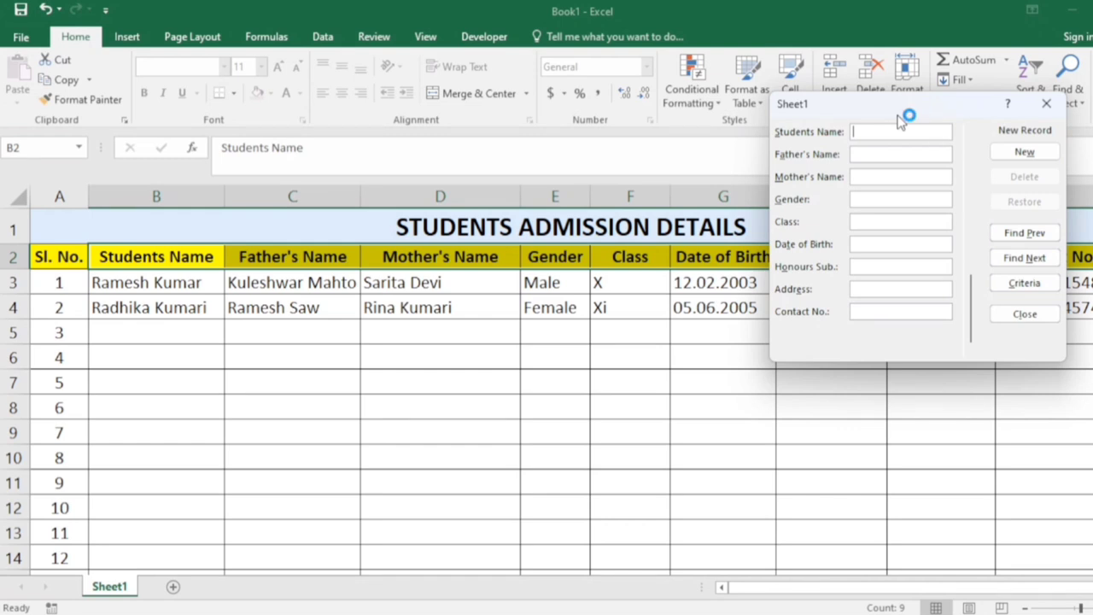
{"action": "mouse_move", "coordinate": [905, 110]}
{"action": "left_mouse_down"}
{"action": "mouse_move", "coordinate": [910, 98]}
{"action": "mouse_move", "coordinate": [882, 154]}
{"action": "left_mouse_up"}
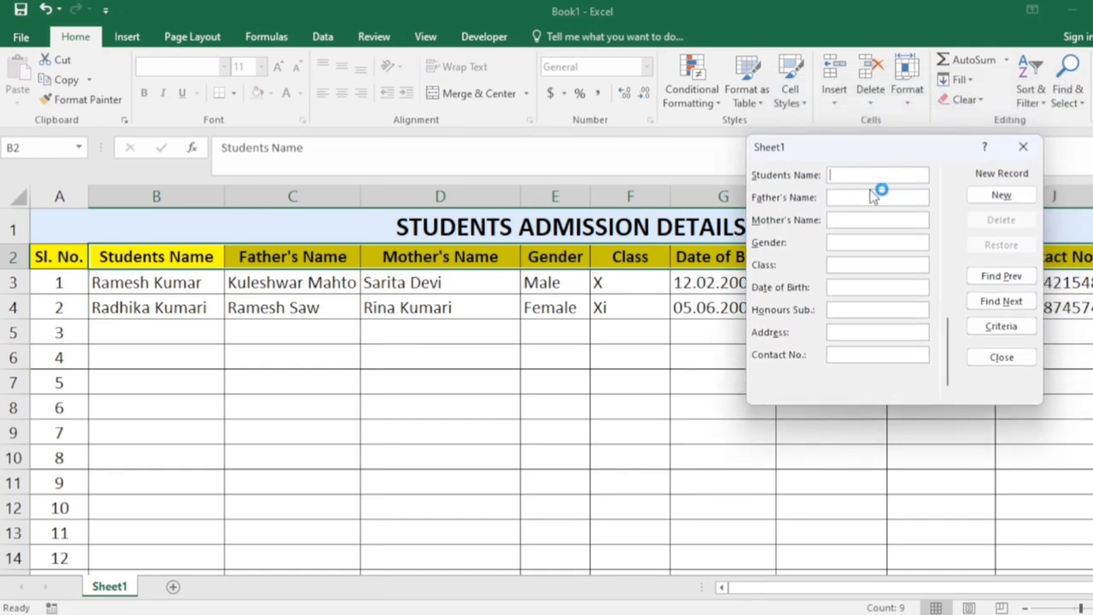